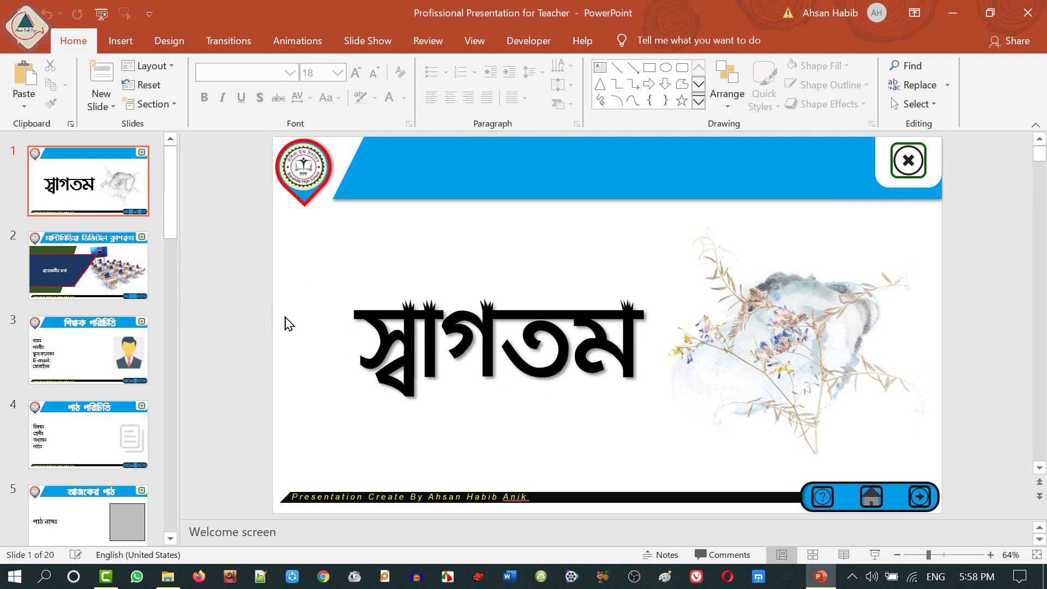
Step: Step through slides 2 and 3, selecting the teacher picture, to reach slide 4 'পাঠ পরিচিতি'
{"action": "left_click", "coordinate": [125, 269]}
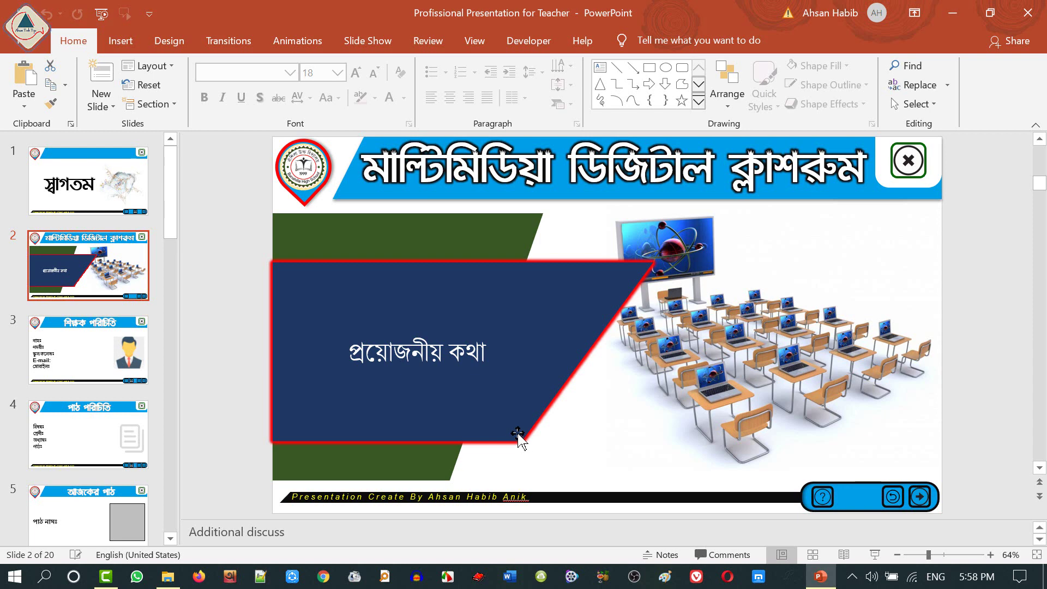
{"action": "left_click", "coordinate": [122, 347]}
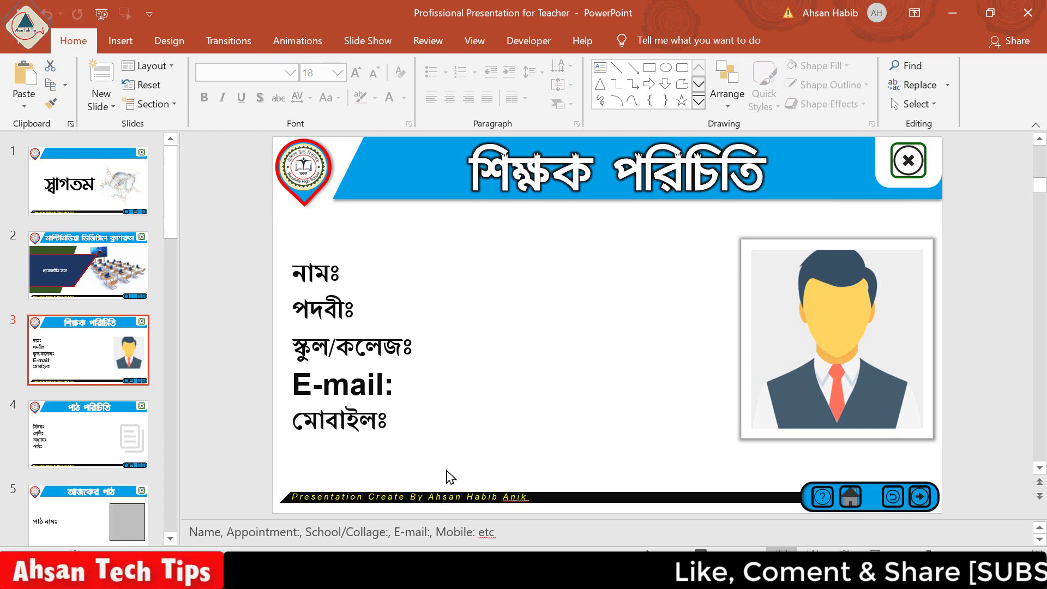
{"action": "left_click", "coordinate": [822, 334]}
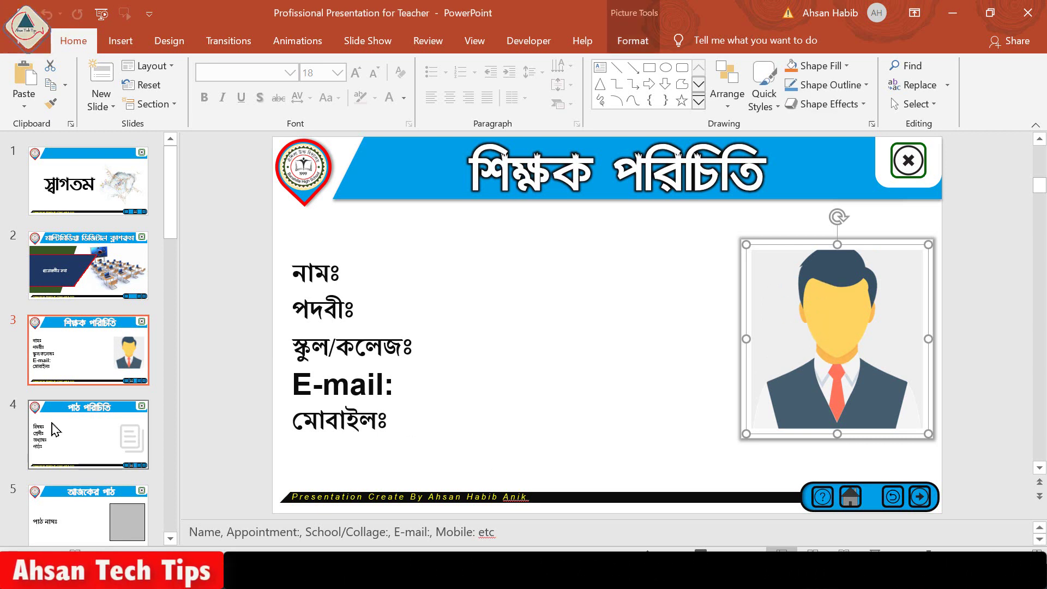
{"action": "left_click", "coordinate": [76, 424]}
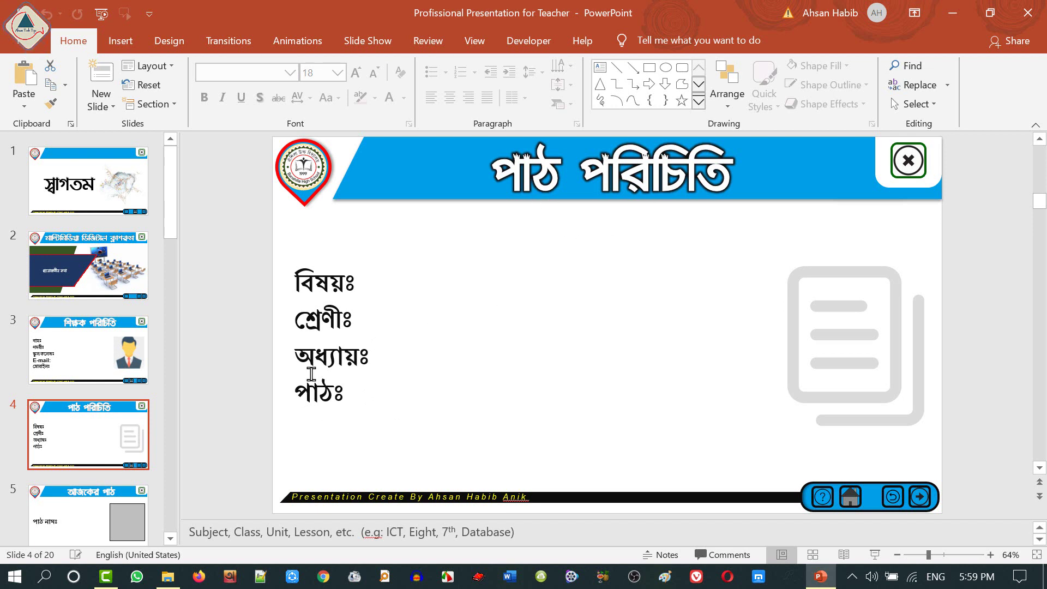
Step: Browse slides 5, 6 and 7, going back and forth, then land on slide 8 'একক কাজ'
{"action": "scroll", "coordinate": [505, 406], "scroll_direction": "down", "scroll_amount": 1}
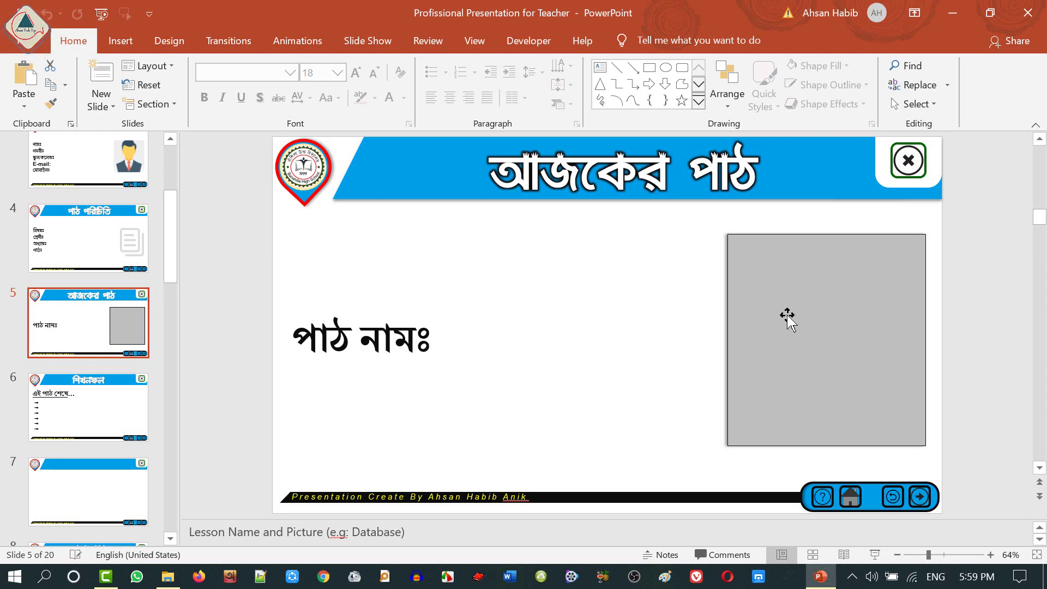
{"action": "left_click", "coordinate": [117, 402]}
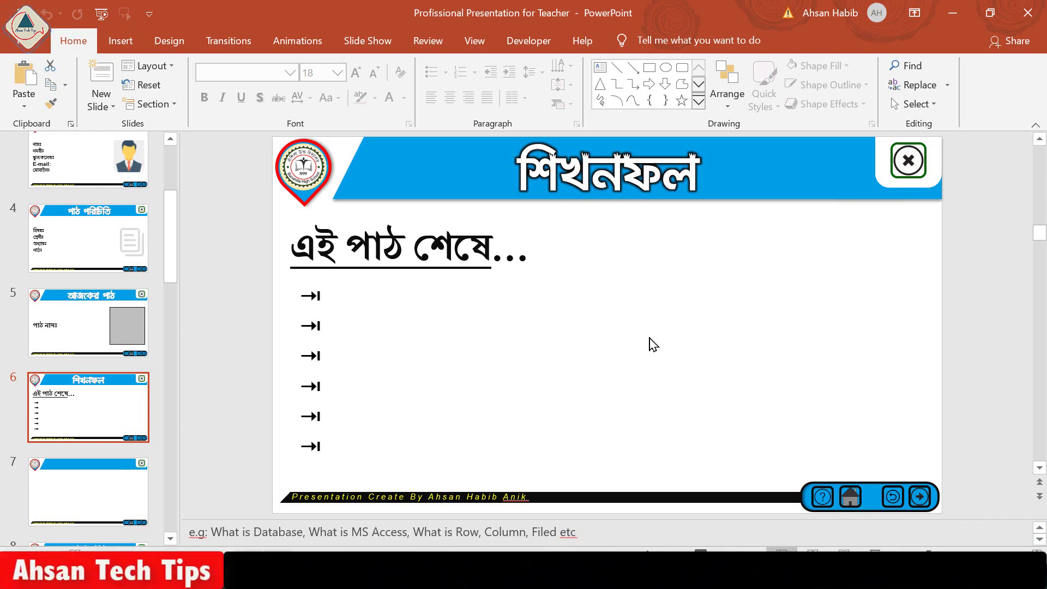
{"action": "scroll", "coordinate": [121, 362], "scroll_direction": "down", "scroll_amount": 2}
{"action": "left_click", "coordinate": [121, 362]}
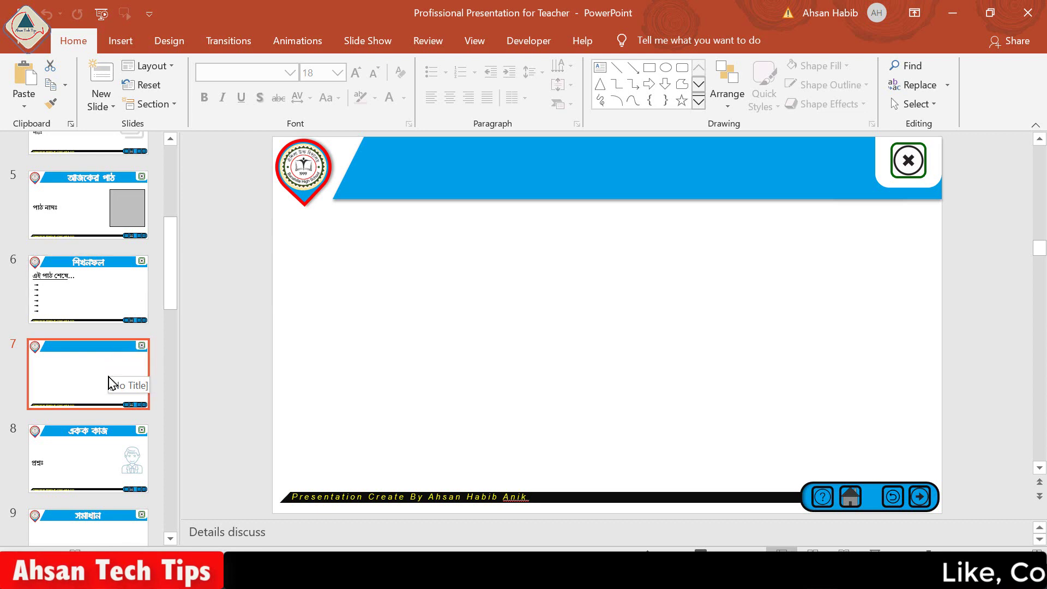
{"action": "left_click", "coordinate": [99, 297]}
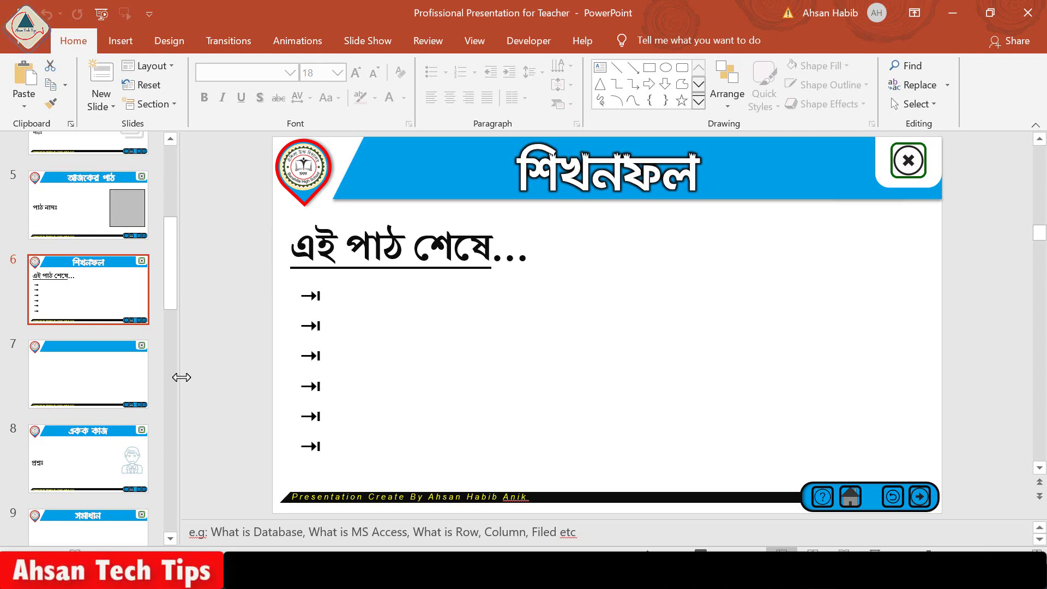
{"action": "left_click", "coordinate": [121, 382]}
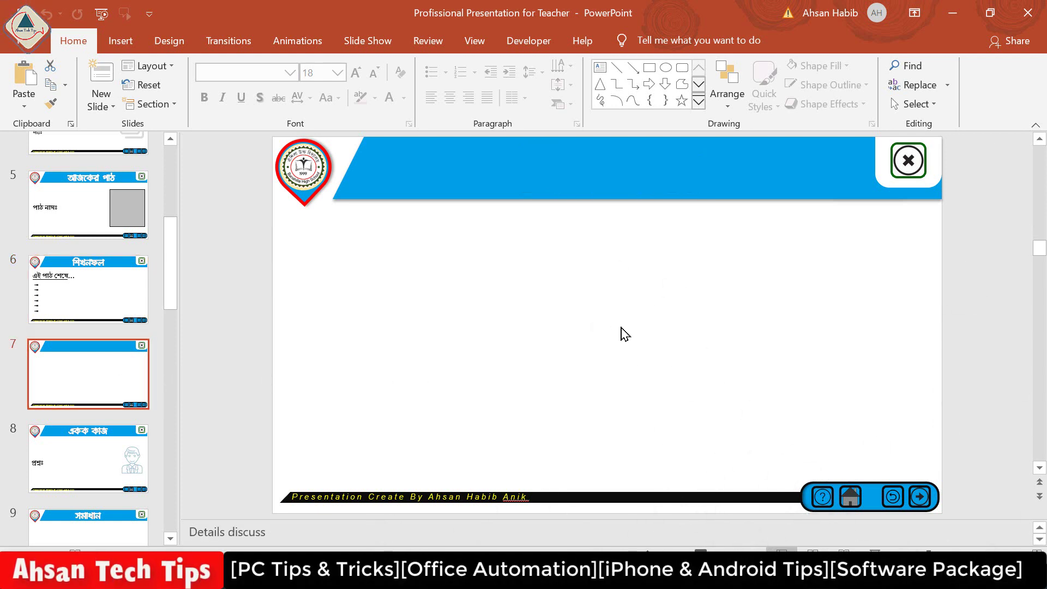
{"action": "left_click", "coordinate": [70, 457]}
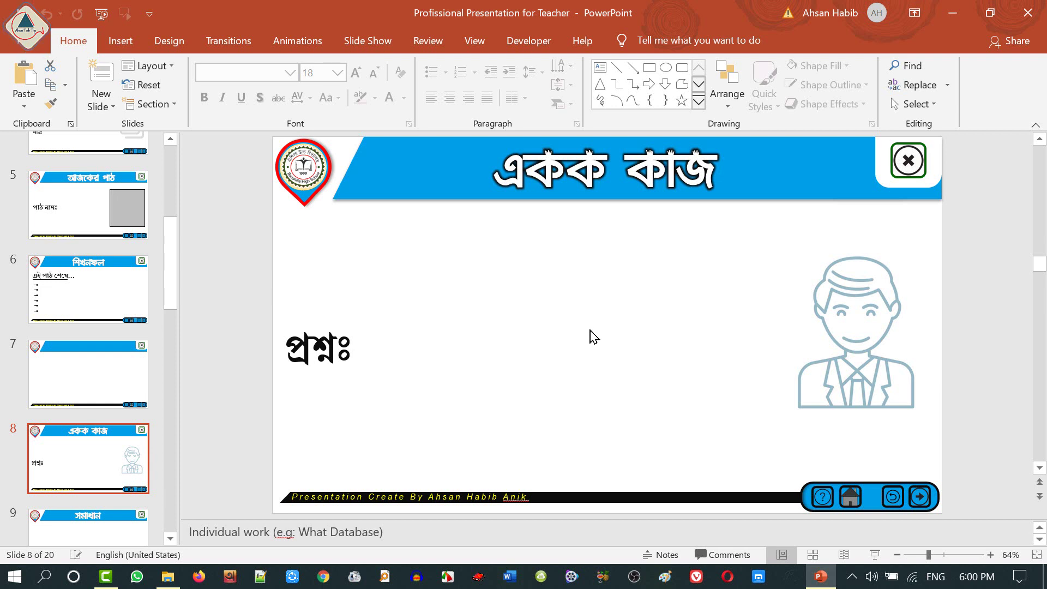
Step: Scroll over the slide to advance from slide 8 to slide 13, 'কোন প্রশ্ন'
{"action": "scroll", "coordinate": [499, 332], "scroll_direction": "down", "scroll_amount": 1}
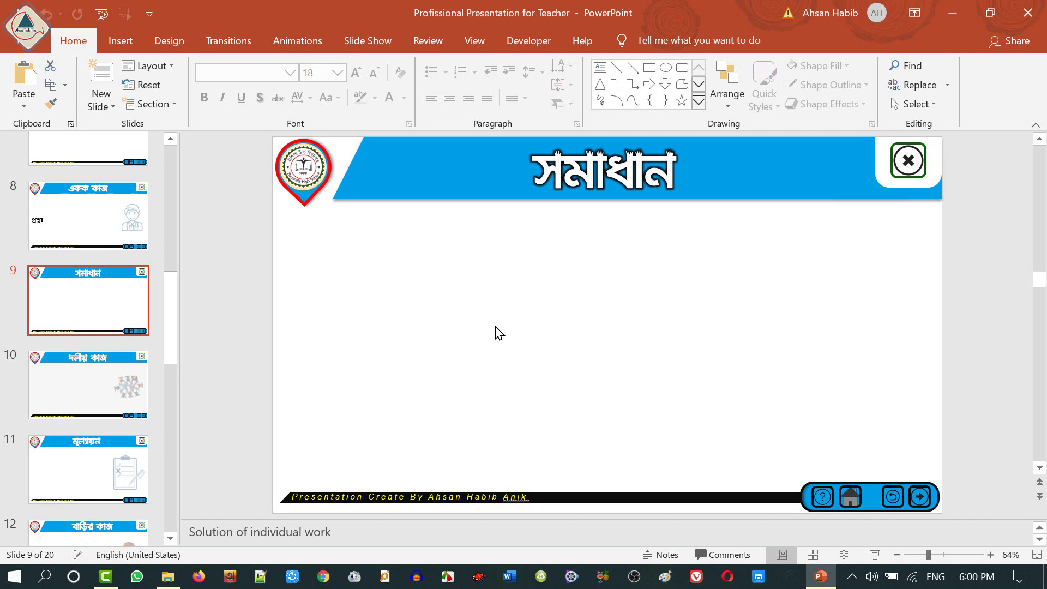
{"action": "scroll", "coordinate": [500, 333], "scroll_direction": "down", "scroll_amount": 1}
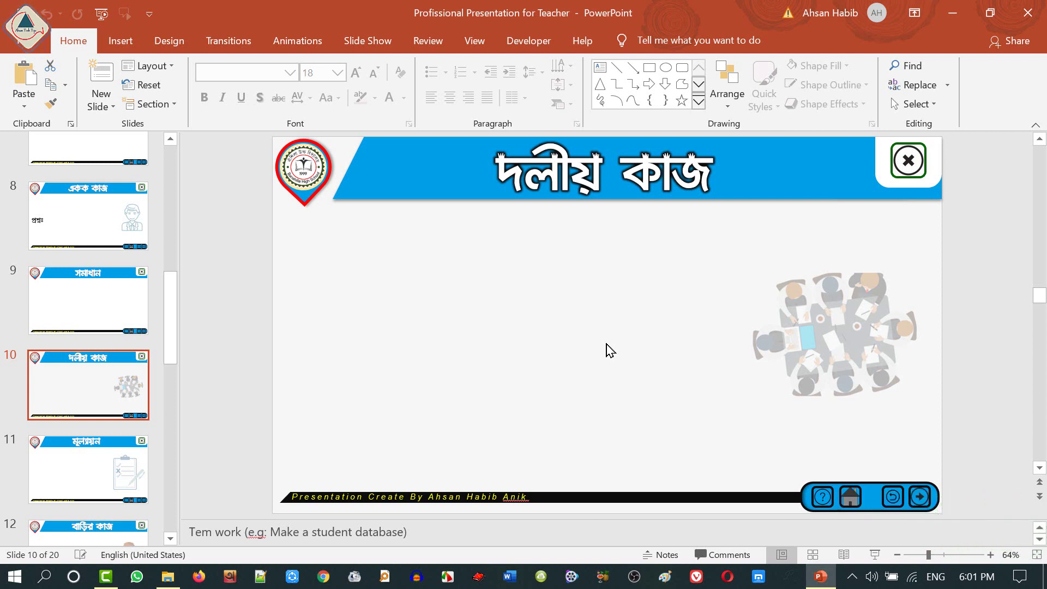
{"action": "scroll", "coordinate": [577, 431], "scroll_direction": "down", "scroll_amount": 1}
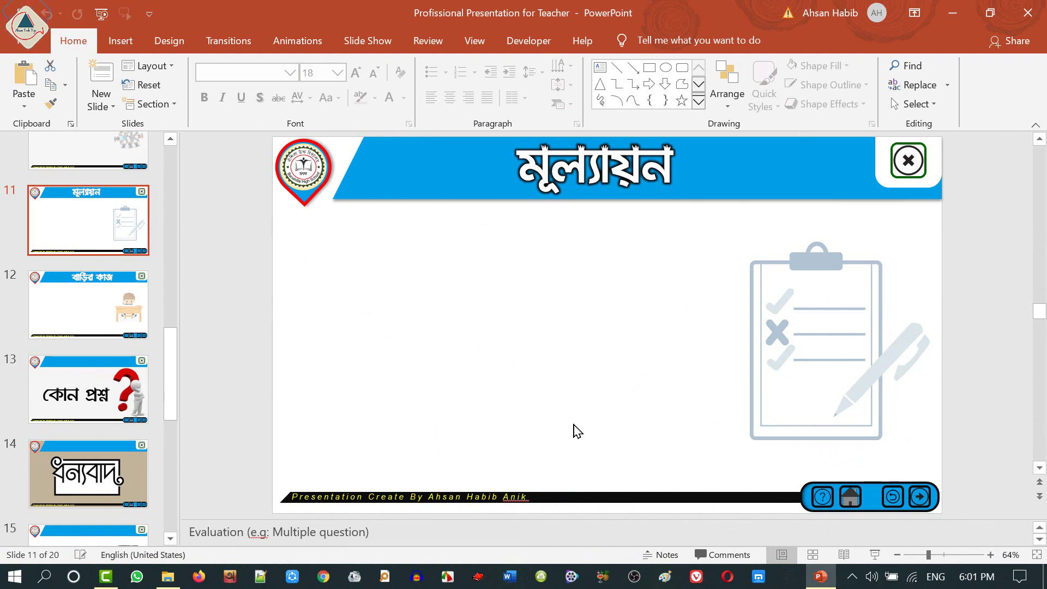
{"action": "scroll", "coordinate": [490, 316], "scroll_direction": "down", "scroll_amount": 1}
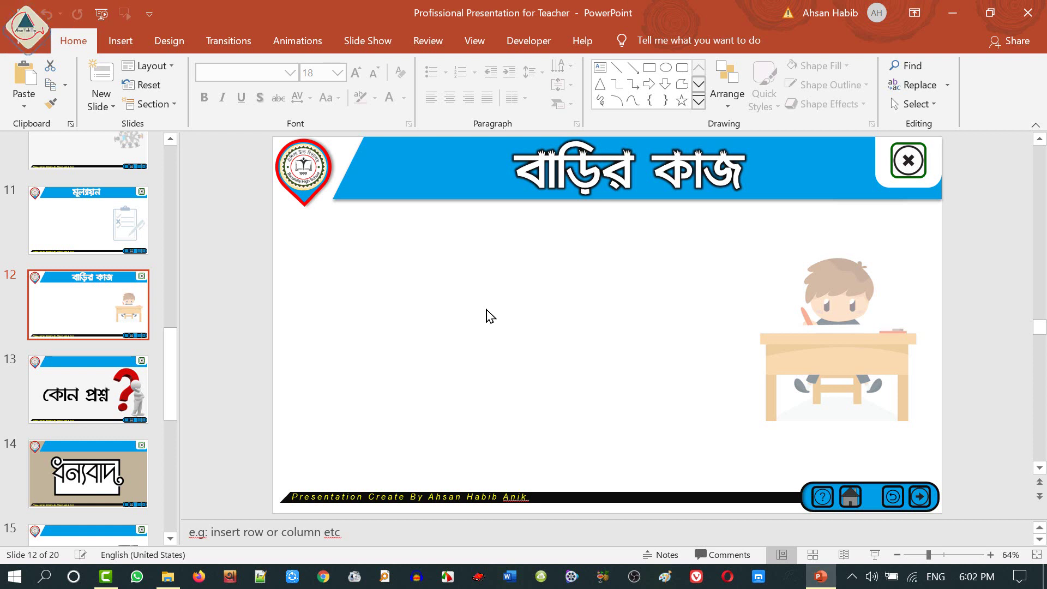
{"action": "scroll", "coordinate": [491, 316], "scroll_direction": "down", "scroll_amount": 1}
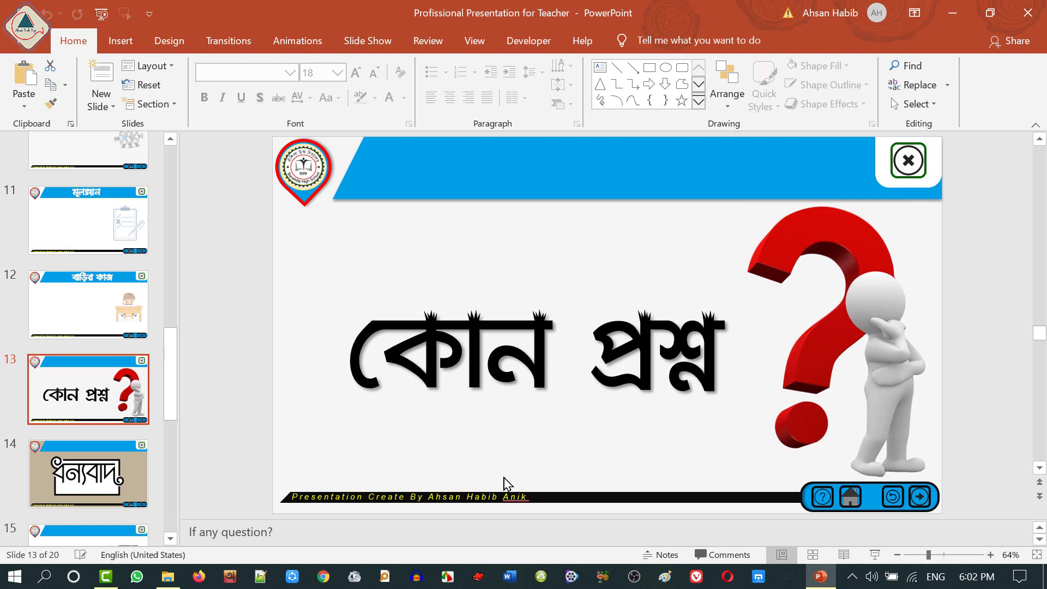
Step: View slide 14, the thank-you slide, then slide 16, a blank extra slide
{"action": "left_click", "coordinate": [109, 472]}
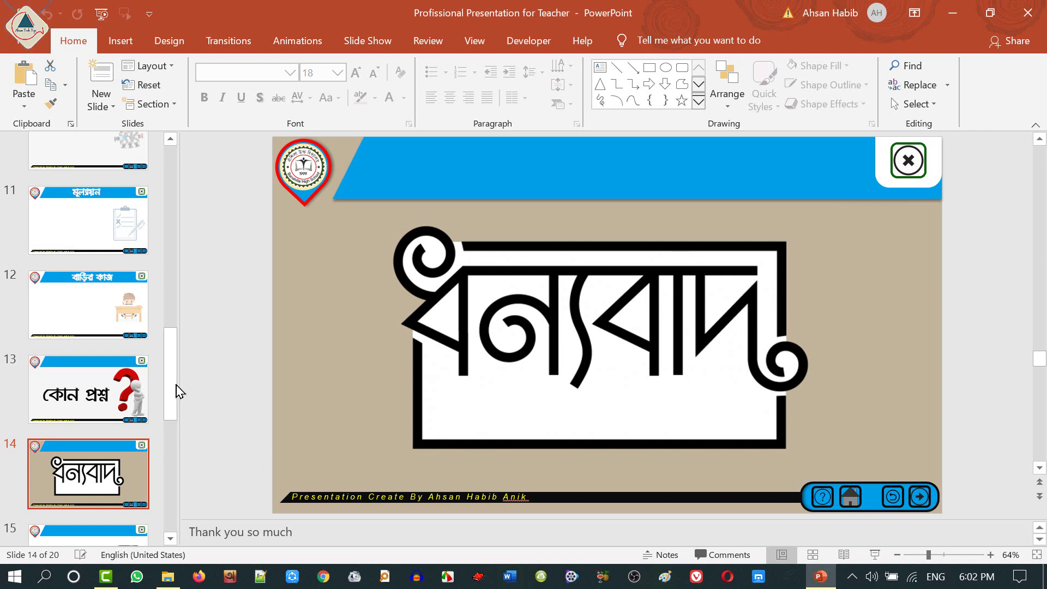
{"action": "left_click_drag", "start_coordinate": [172, 353], "coordinate": [170, 404]}
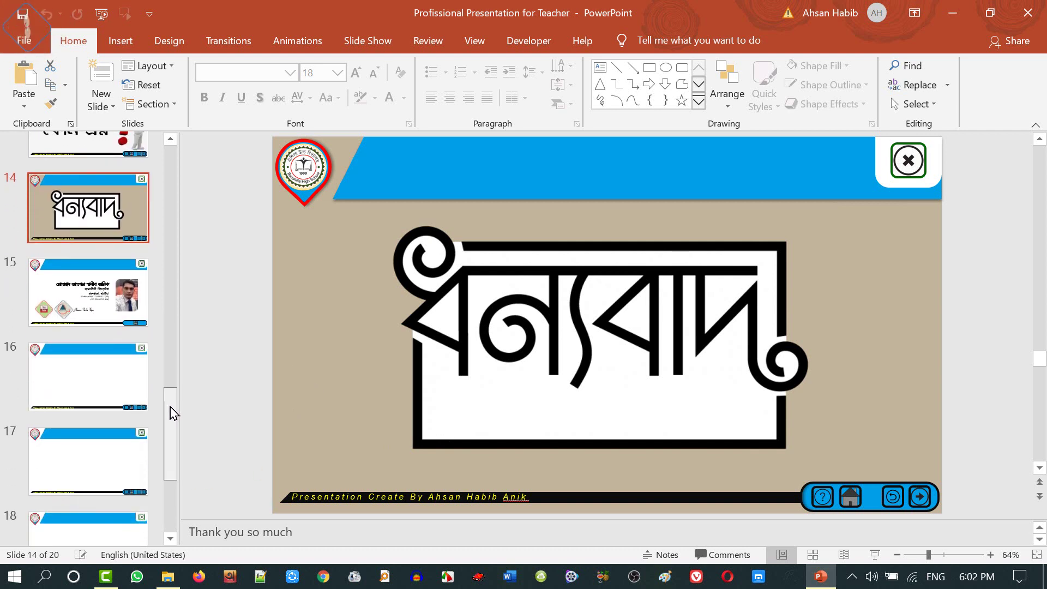
{"action": "scroll", "coordinate": [392, 367], "scroll_direction": "down", "scroll_amount": 1}
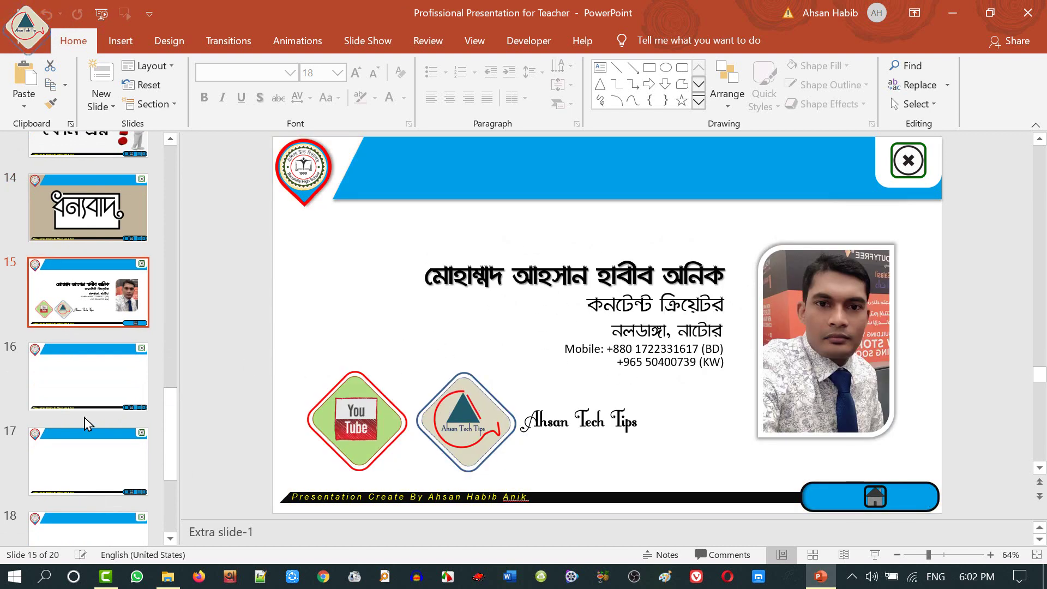
{"action": "left_click", "coordinate": [96, 392]}
{"action": "scroll", "coordinate": [96, 422], "scroll_direction": "down", "scroll_amount": 3}
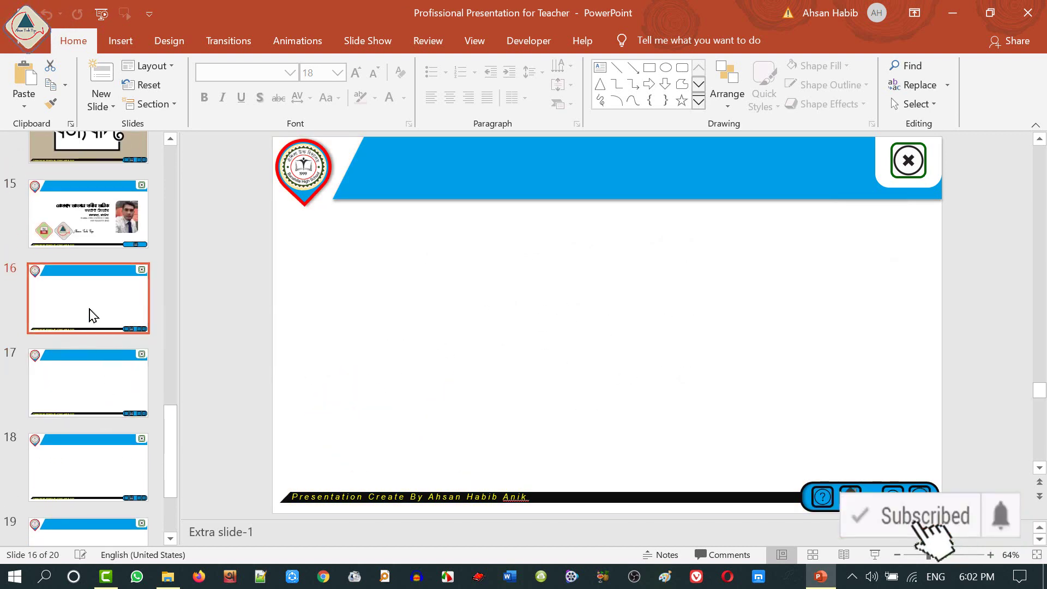
{"action": "scroll", "coordinate": [103, 404], "scroll_direction": "down", "scroll_amount": 4}
Step: Step through extra slides 17, 18 and 19 to slide 20, then return the thumbnail pane to the top
{"action": "left_click", "coordinate": [108, 289]}
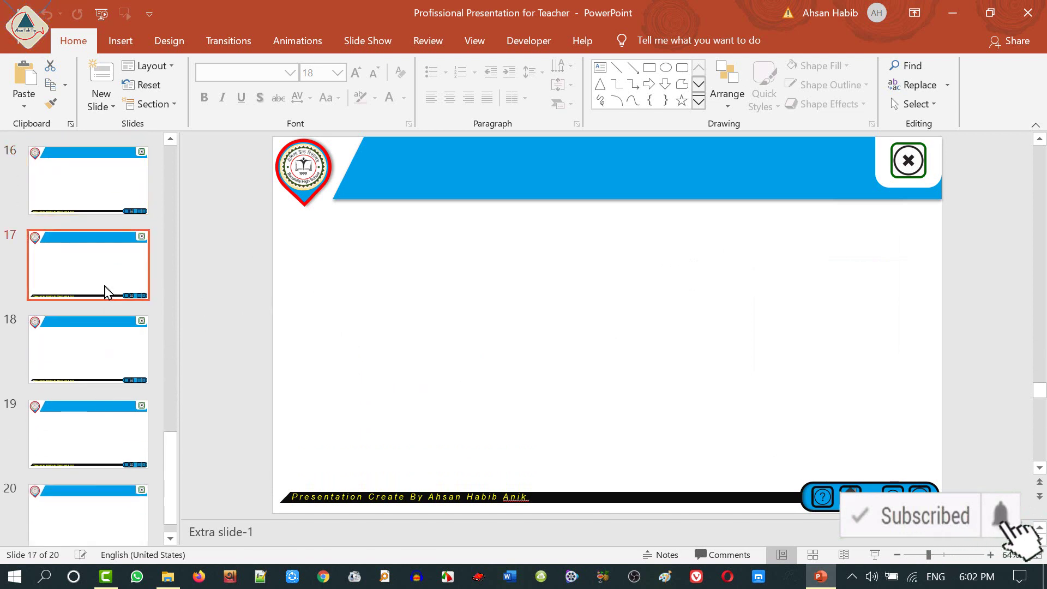
{"action": "left_click", "coordinate": [121, 359]}
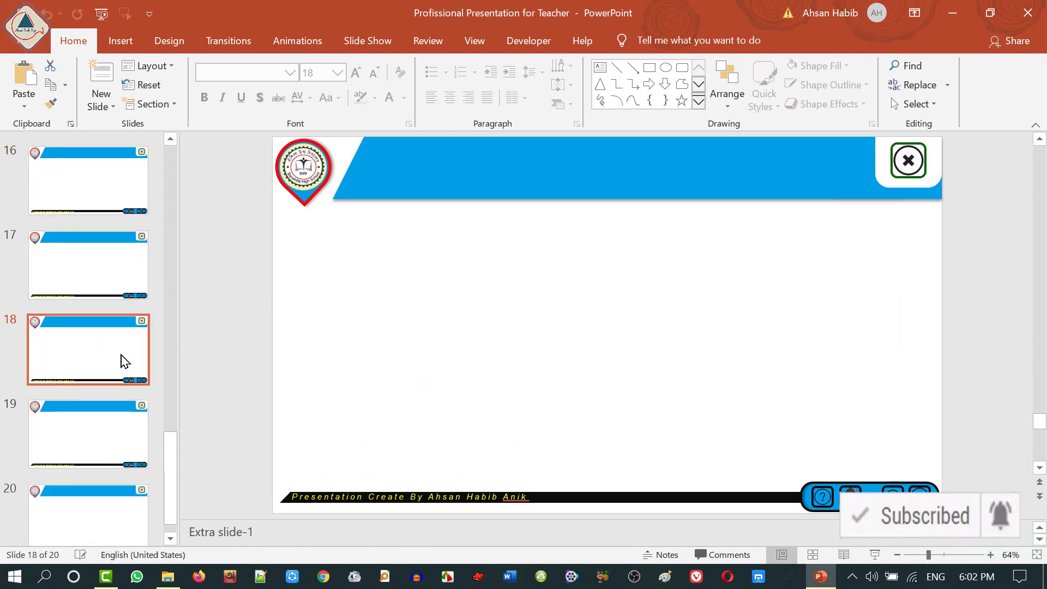
{"action": "left_click", "coordinate": [111, 417]}
{"action": "left_click", "coordinate": [103, 498]}
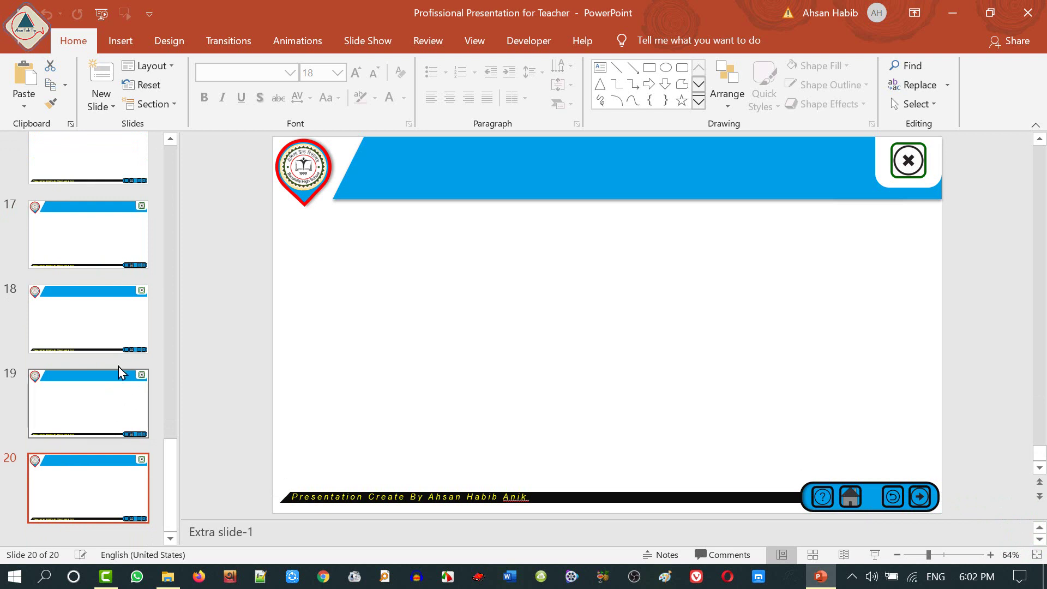
{"action": "scroll", "coordinate": [137, 384], "scroll_direction": "up", "scroll_amount": 10}
{"action": "left_click_drag", "start_coordinate": [168, 433], "coordinate": [171, 172]}
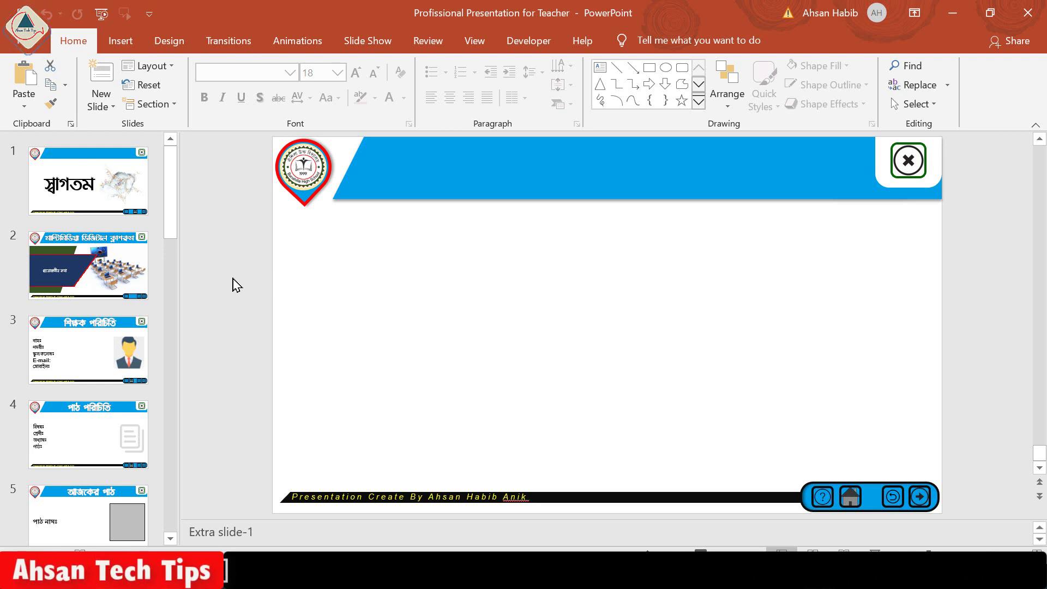
Step: Return to the স্বাগতম welcome slide, select its school logo, and preview it full-screen before exiting
{"action": "key", "text": "Home"}
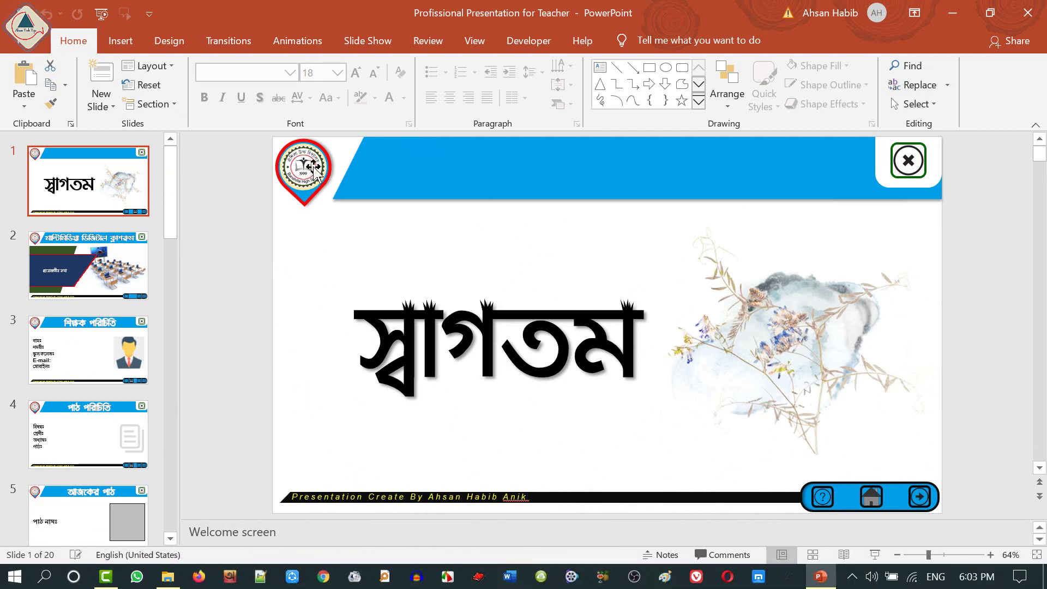
{"action": "left_click", "coordinate": [315, 168]}
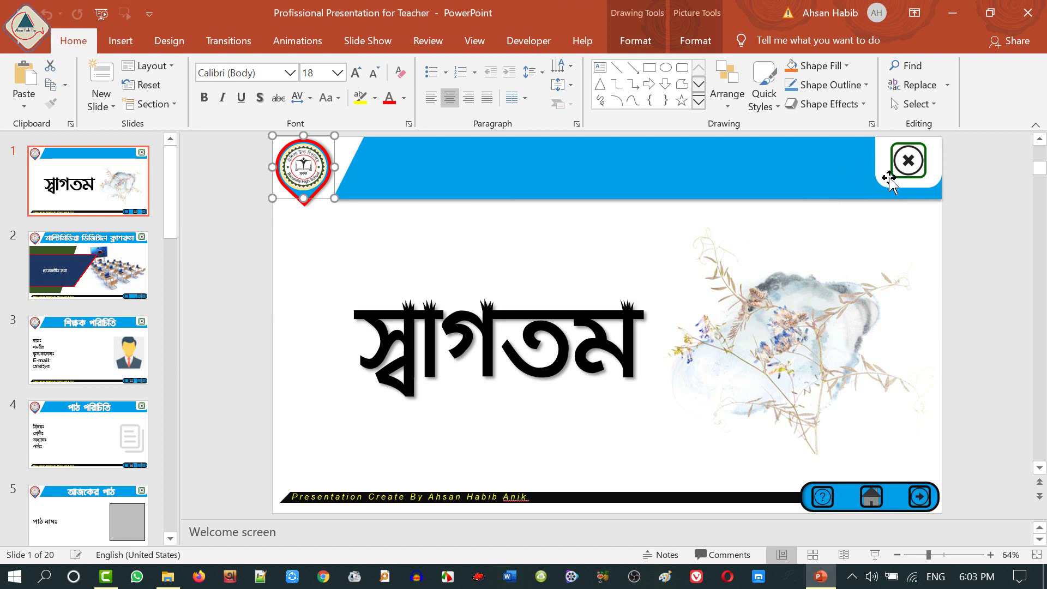
{"action": "left_click", "coordinate": [876, 555]}
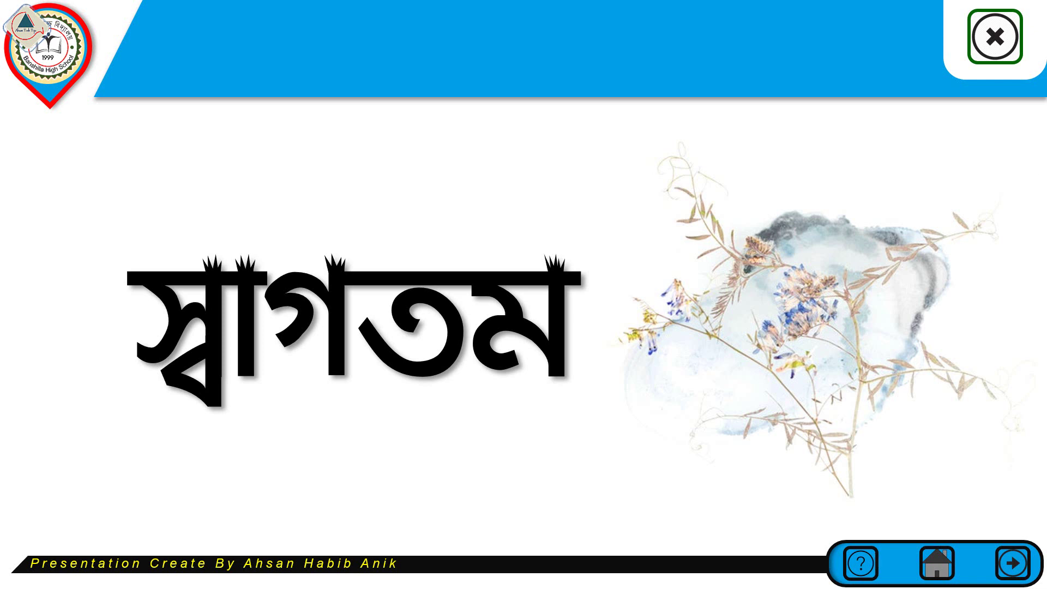
{"action": "left_click", "coordinate": [996, 40]}
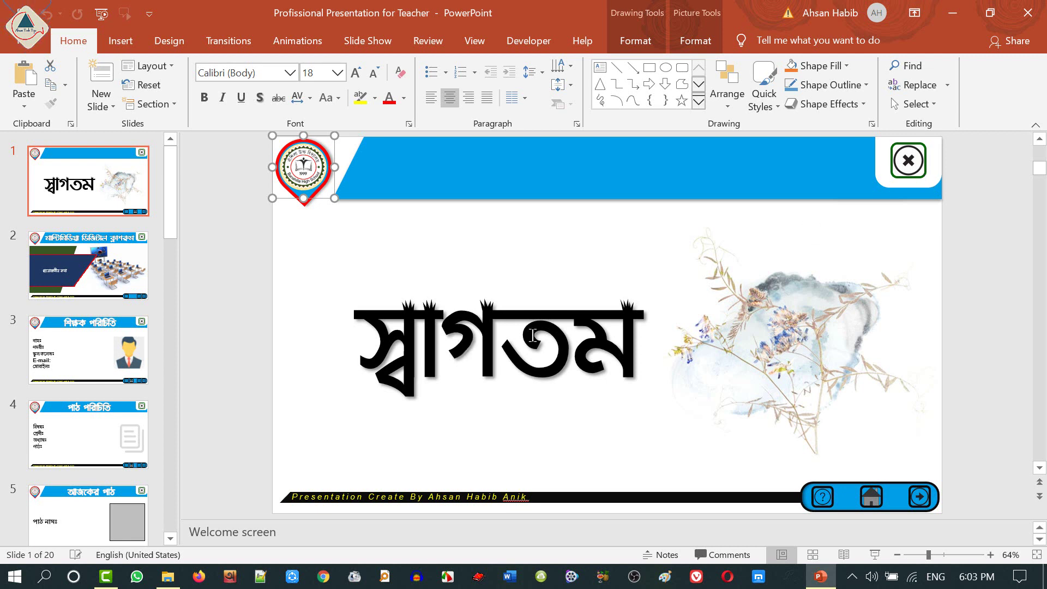
Step: Select the flower picture and view its Change Picture choices under Picture Tools Format, then dismiss them
{"action": "left_click", "coordinate": [769, 322]}
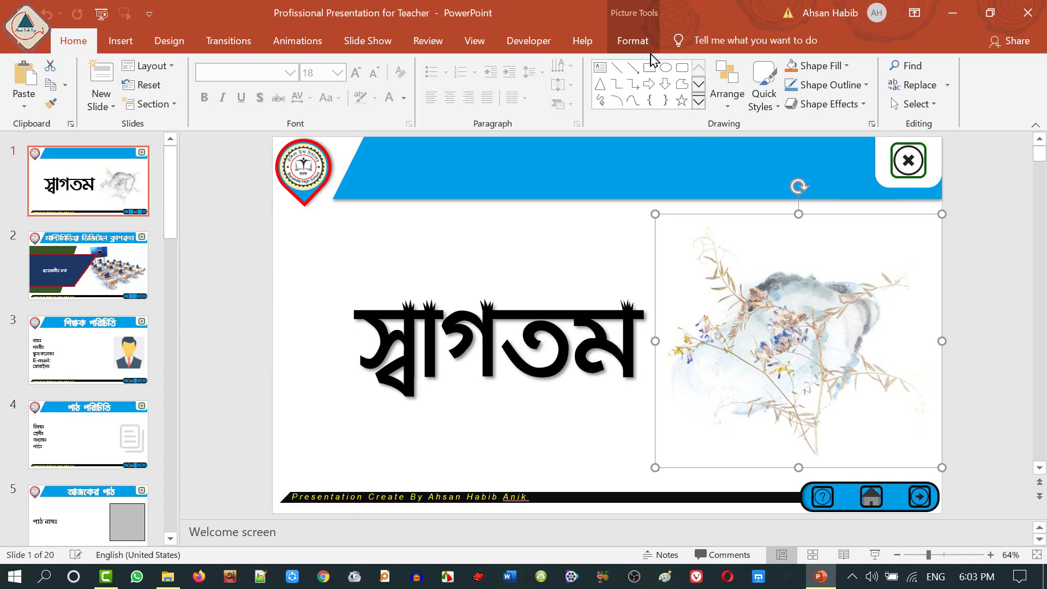
{"action": "left_click", "coordinate": [635, 43]}
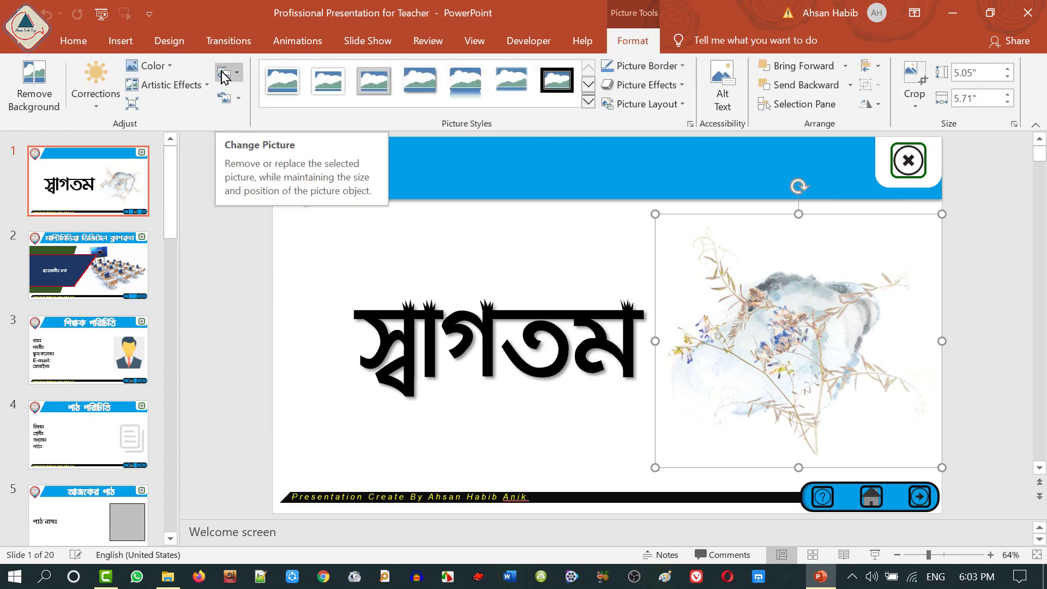
{"action": "left_click", "coordinate": [238, 77]}
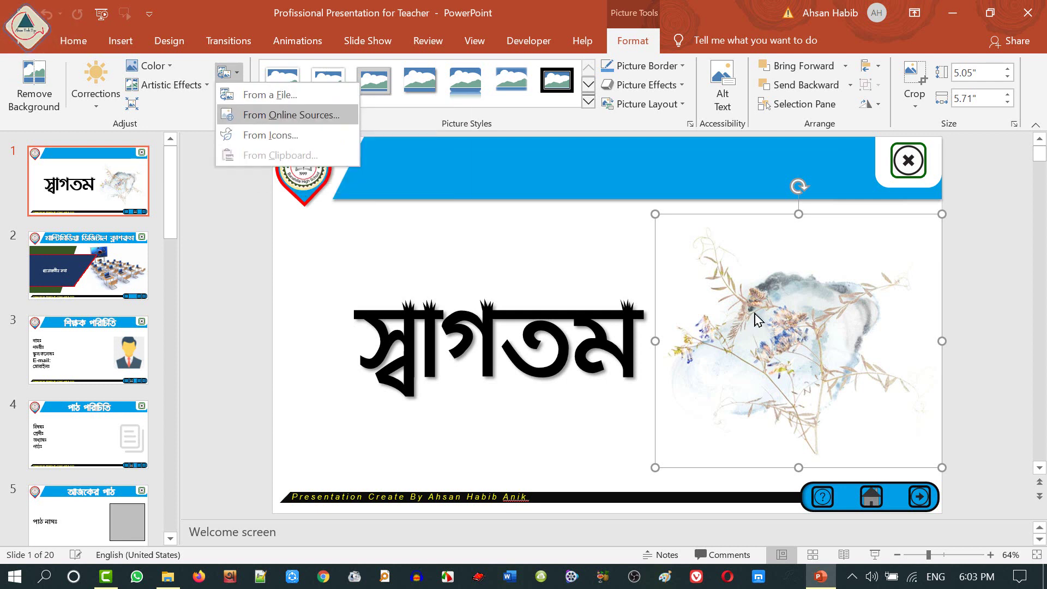
{"action": "key", "text": "Escape"}
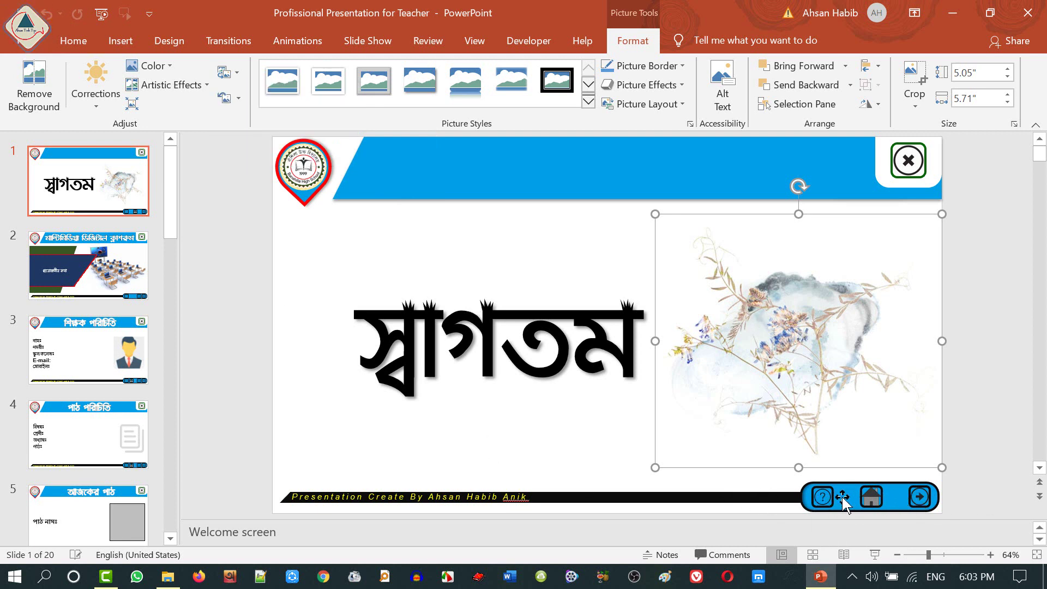
Step: Run the slide show from slide 1 to slide 3, 'শিক্ষক পরিচিতি', then end the show
{"action": "left_click", "coordinate": [876, 555]}
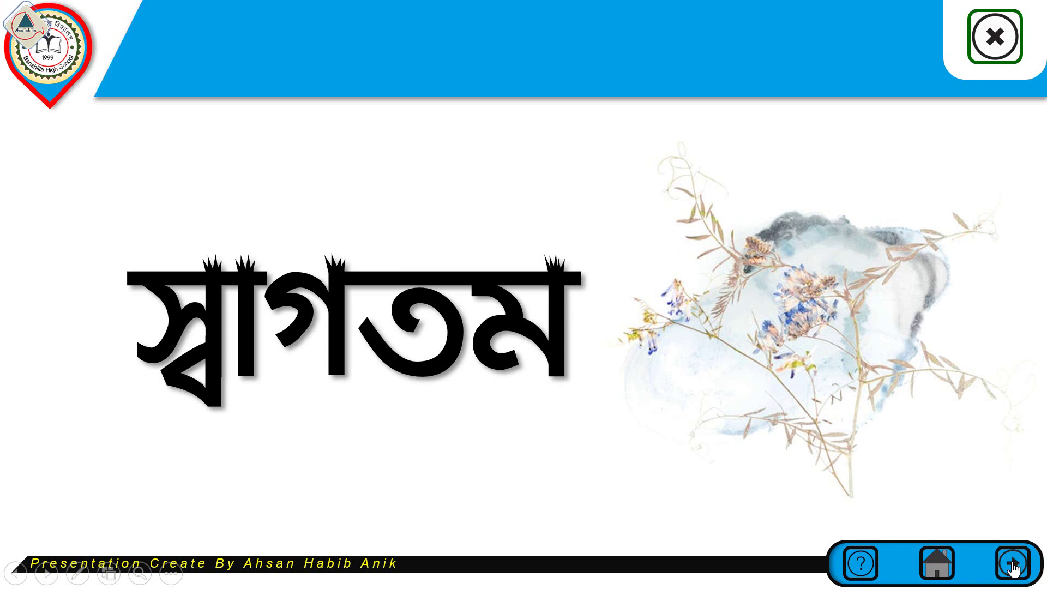
{"action": "left_click", "coordinate": [938, 568]}
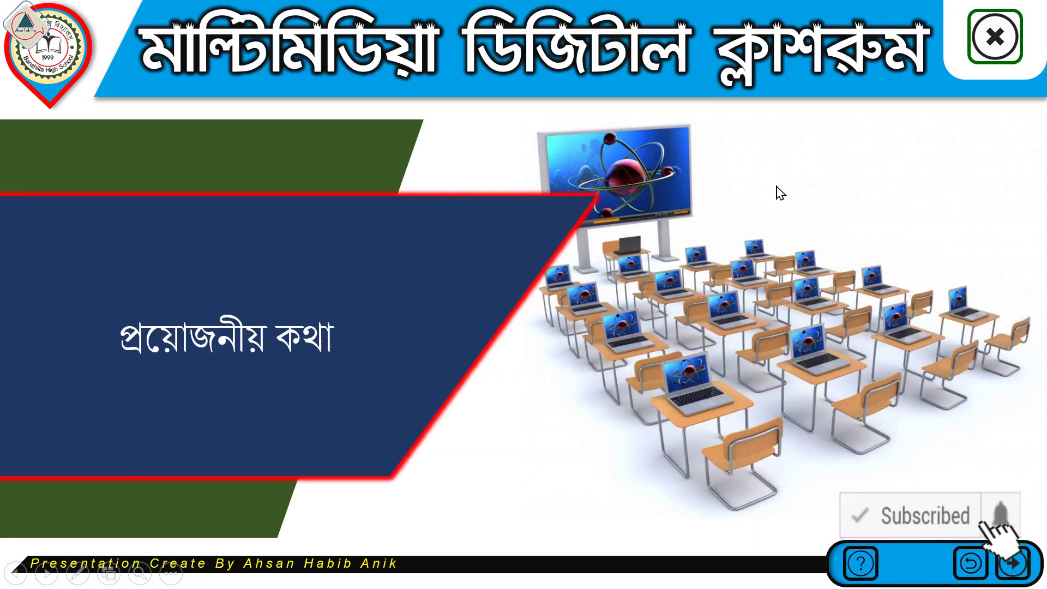
{"action": "key", "text": "Right"}
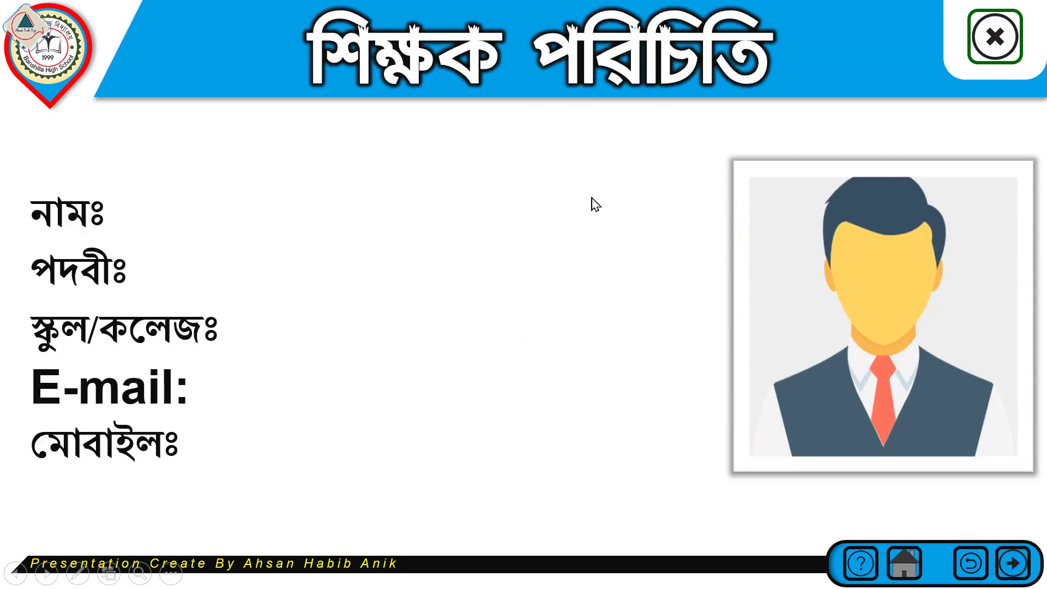
{"action": "right_click", "coordinate": [419, 185]}
{"action": "left_click", "coordinate": [501, 432]}
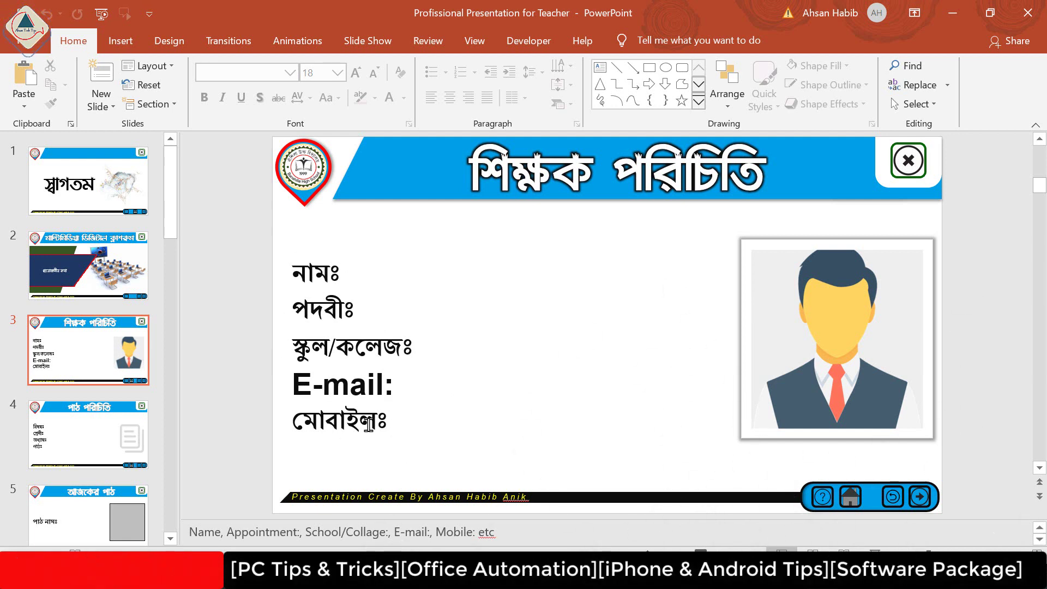
{"action": "left_click", "coordinate": [364, 284]}
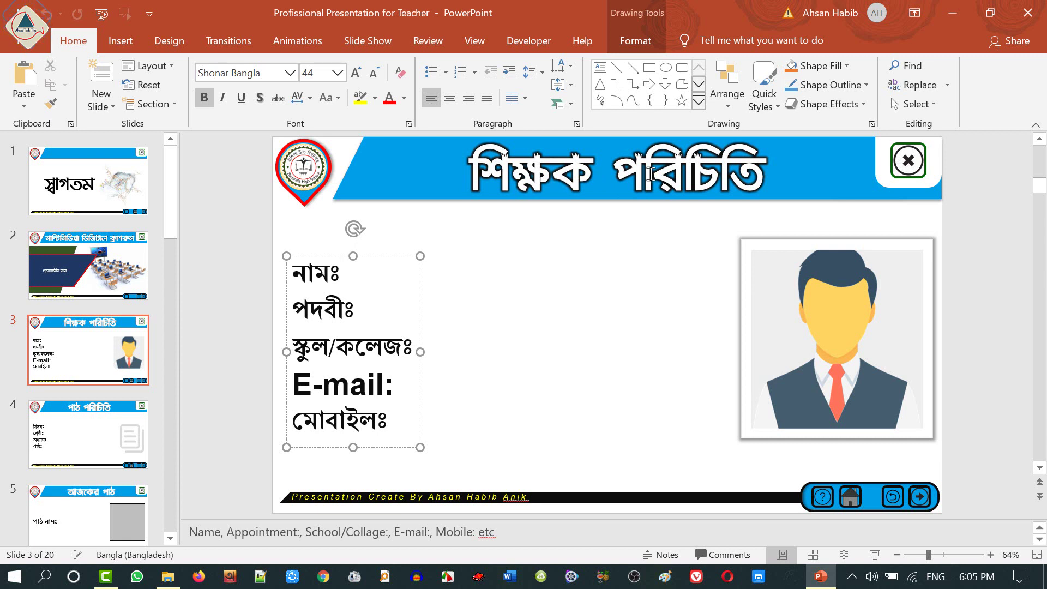
Step: Minimize PowerPoint and open the template folder's Fonts subfolder on the desktop
{"action": "left_click", "coordinate": [952, 11]}
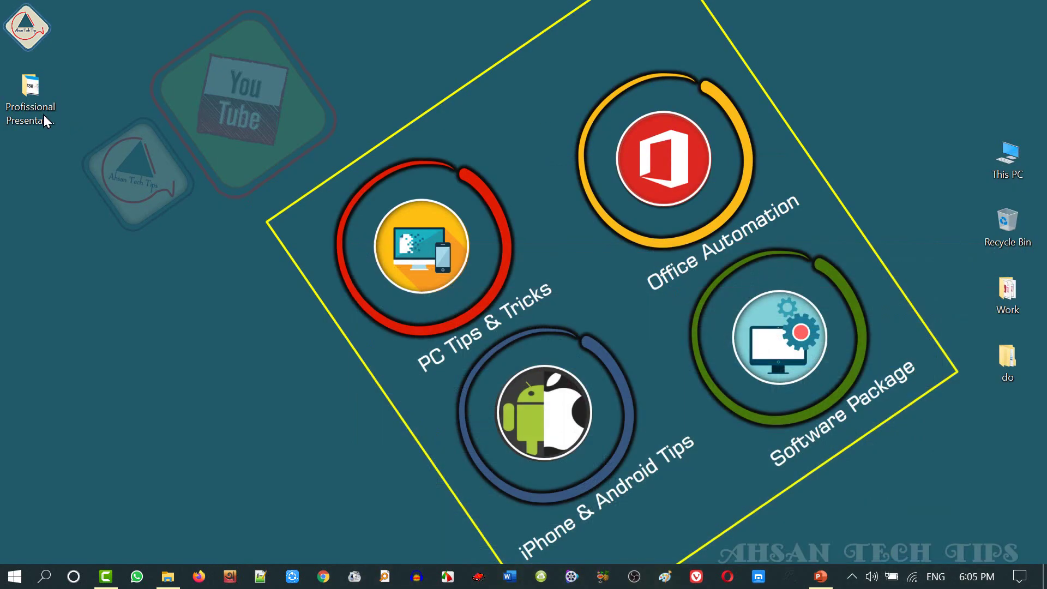
{"action": "double_click", "coordinate": [33, 107]}
{"action": "double_click", "coordinate": [434, 202]}
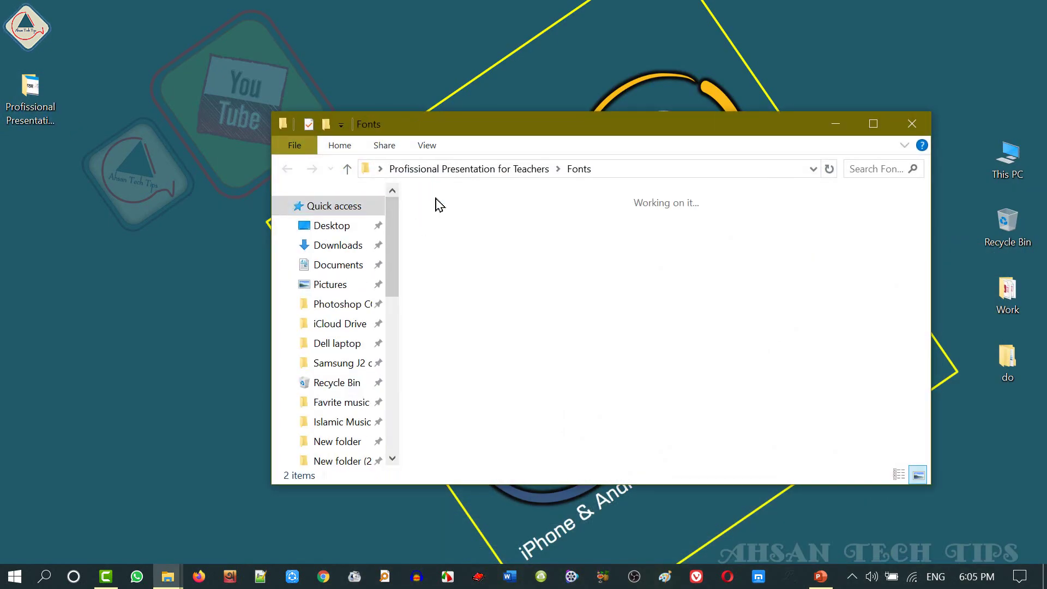
Step: Install both fonts, LAL-SABUJ-NORMAL and SHONARB, then close the Fonts window
{"action": "key", "text": "ctrl+a"}
{"action": "left_click", "coordinate": [648, 287]}
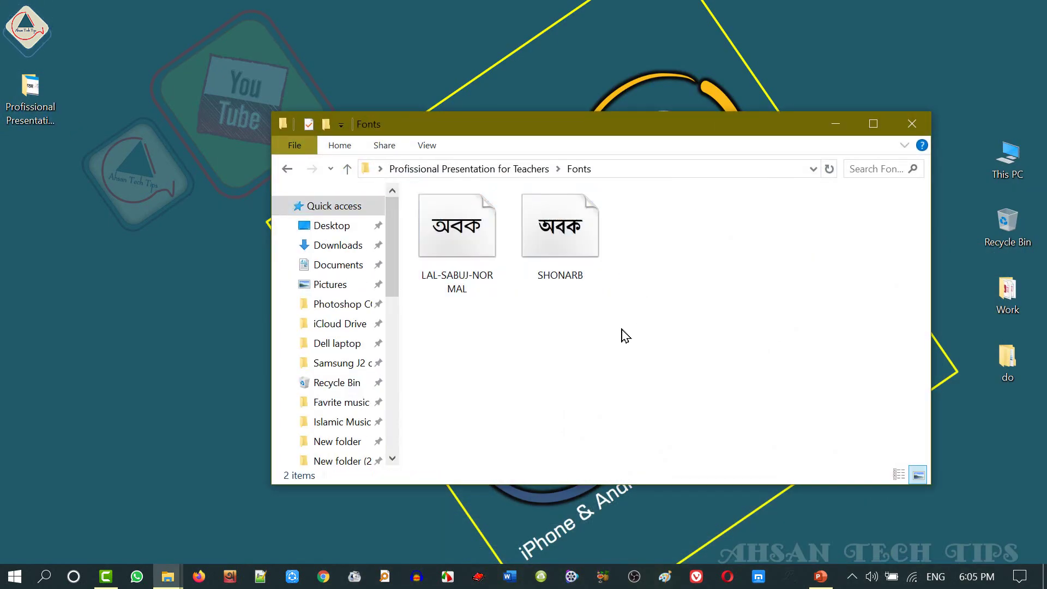
{"action": "left_click_drag", "start_coordinate": [622, 329], "coordinate": [425, 189]}
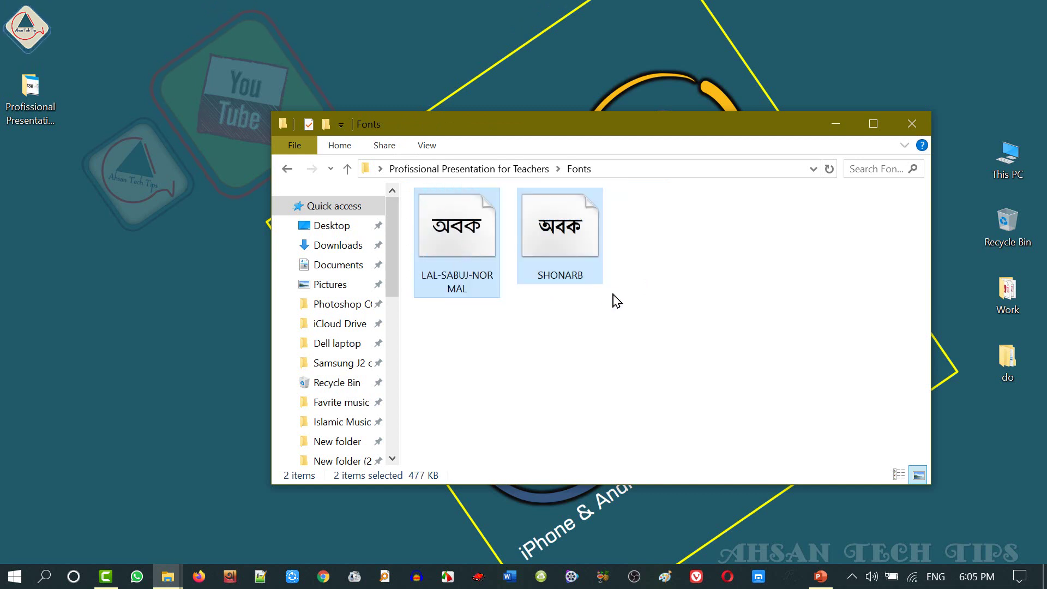
{"action": "left_click_drag", "start_coordinate": [614, 299], "coordinate": [460, 227]}
{"action": "right_click", "coordinate": [460, 224]}
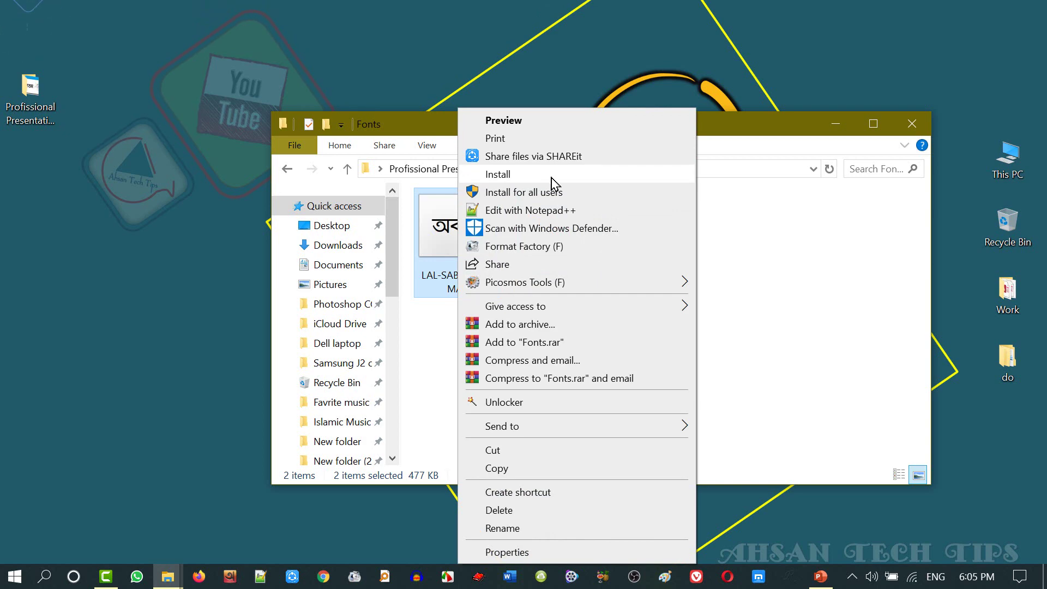
{"action": "left_click", "coordinate": [903, 117]}
{"action": "left_click", "coordinate": [903, 117]}
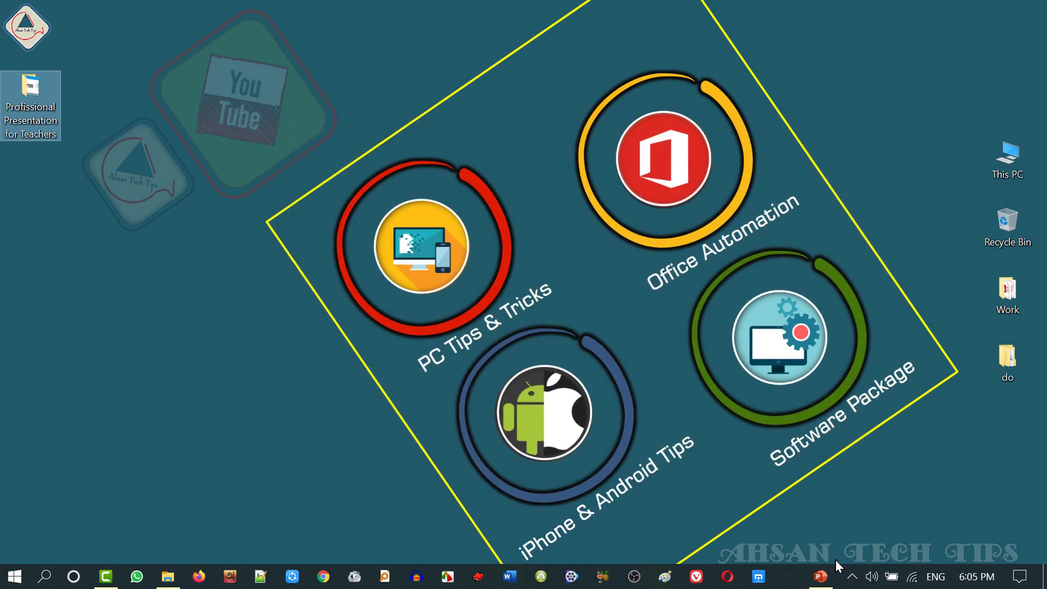
Step: Restore PowerPoint and inspect the lesson-detail labels and lesson name text boxes on slide 4
{"action": "left_click", "coordinate": [821, 576]}
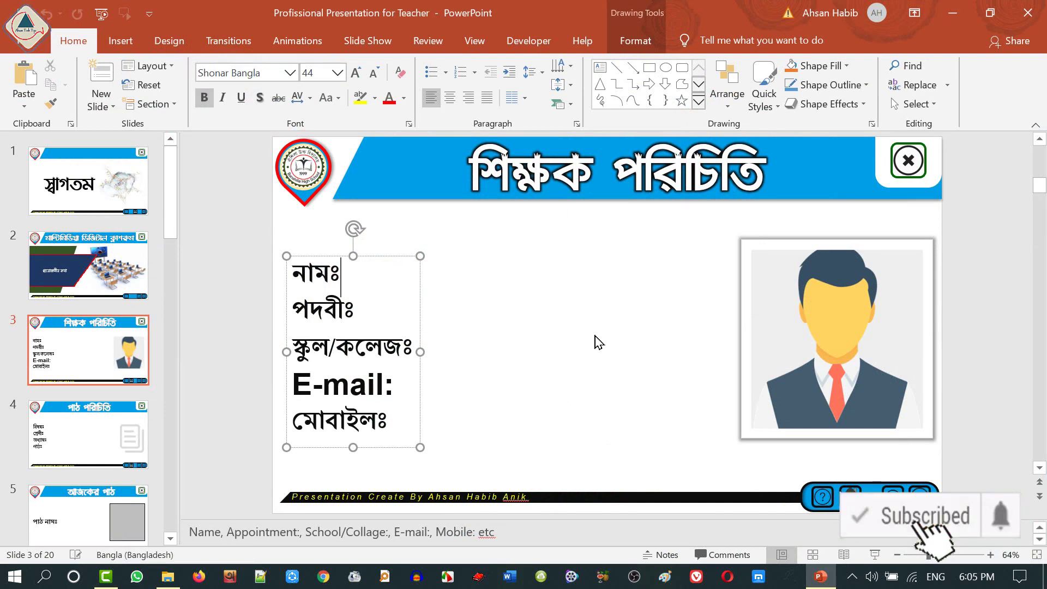
{"action": "left_click", "coordinate": [133, 436]}
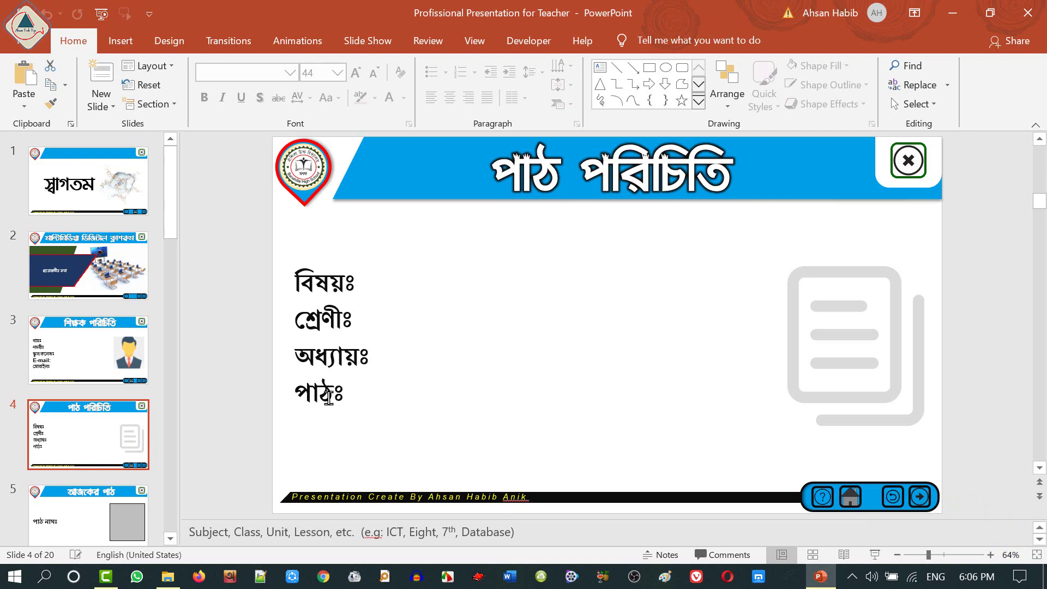
{"action": "left_click", "coordinate": [357, 281]}
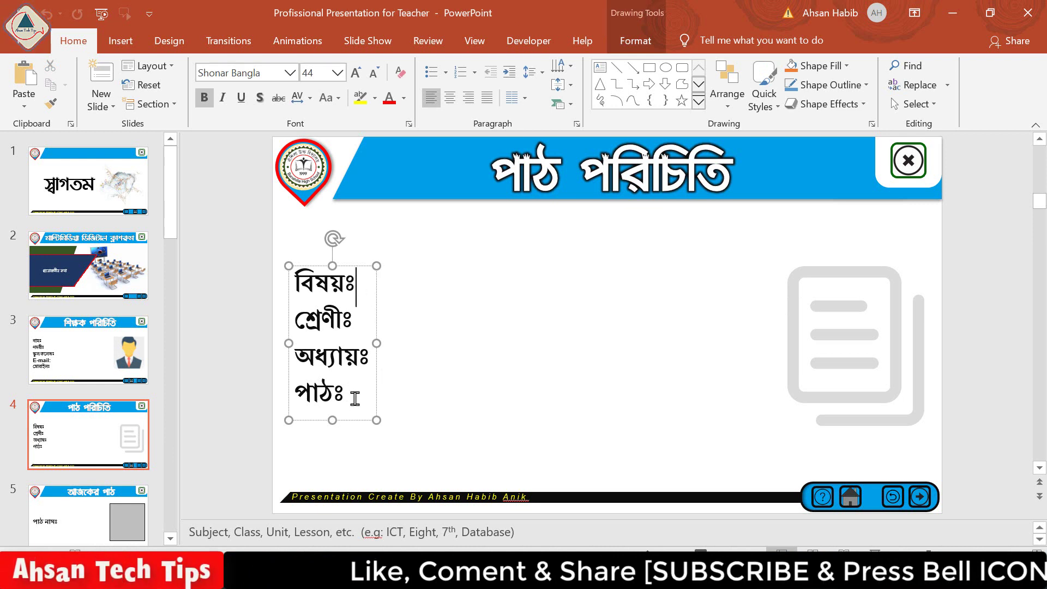
{"action": "scroll", "coordinate": [207, 450], "scroll_direction": "down", "scroll_amount": 3}
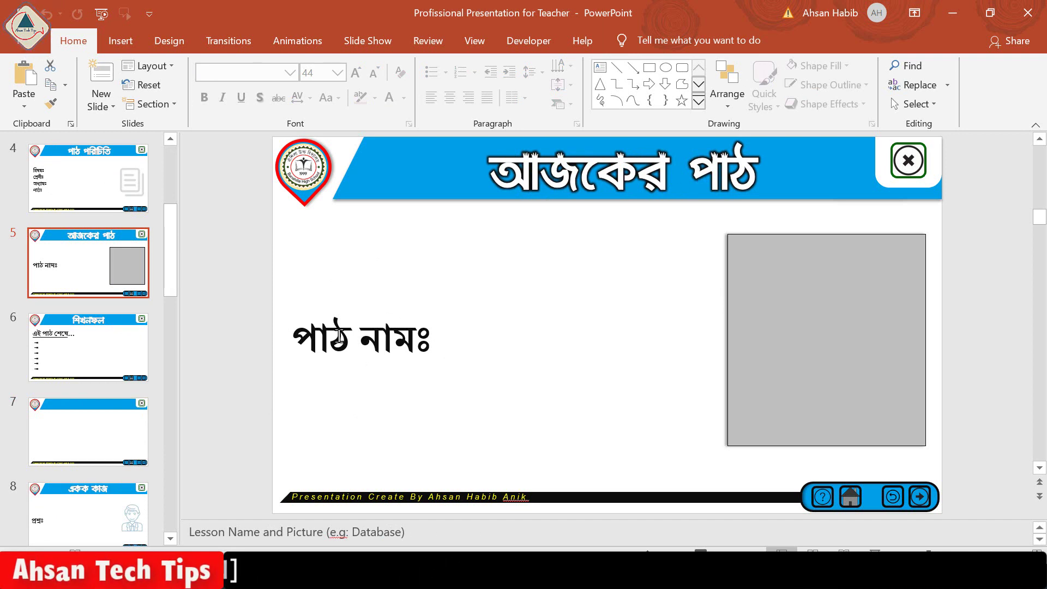
{"action": "left_click", "coordinate": [436, 341]}
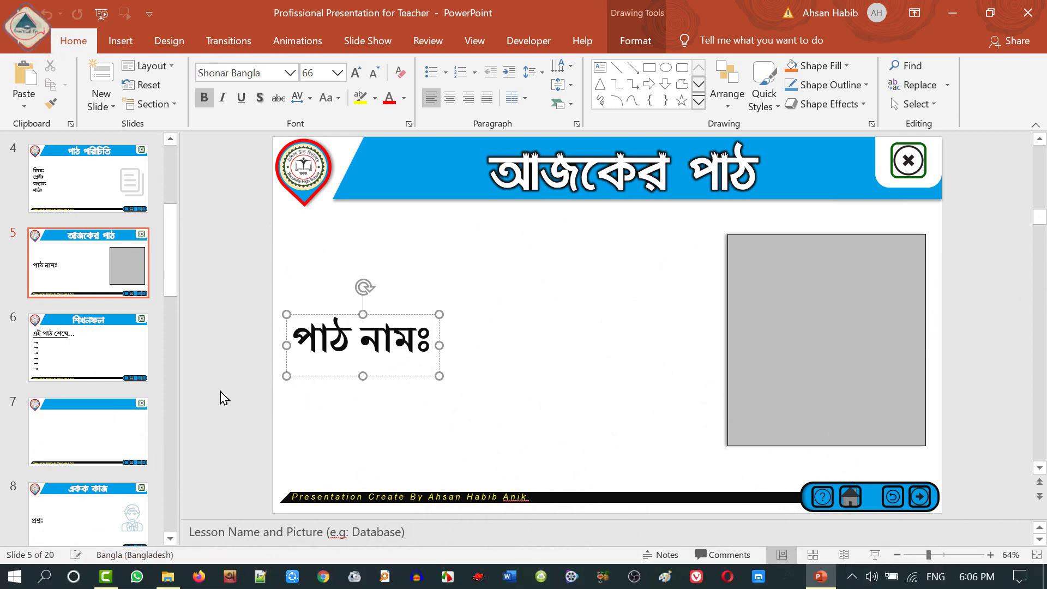
Step: Inspect slide 6's learning-outcome arrow list, then move to blank slide 7
{"action": "left_click", "coordinate": [126, 362]}
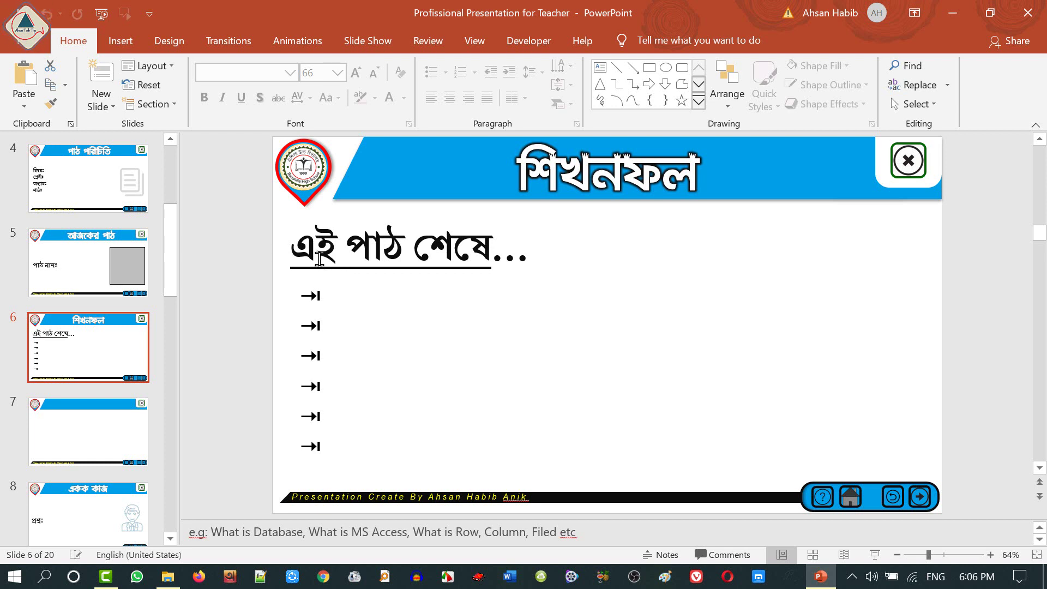
{"action": "left_click", "coordinate": [314, 295]}
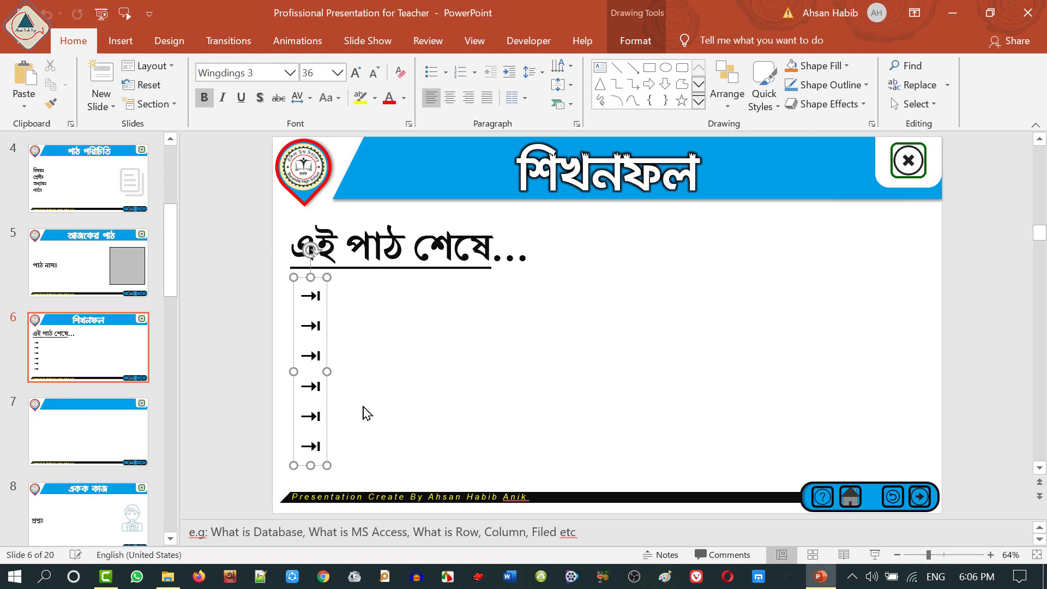
{"action": "left_click_drag", "start_coordinate": [163, 231], "coordinate": [173, 279]}
{"action": "left_click", "coordinate": [108, 221]}
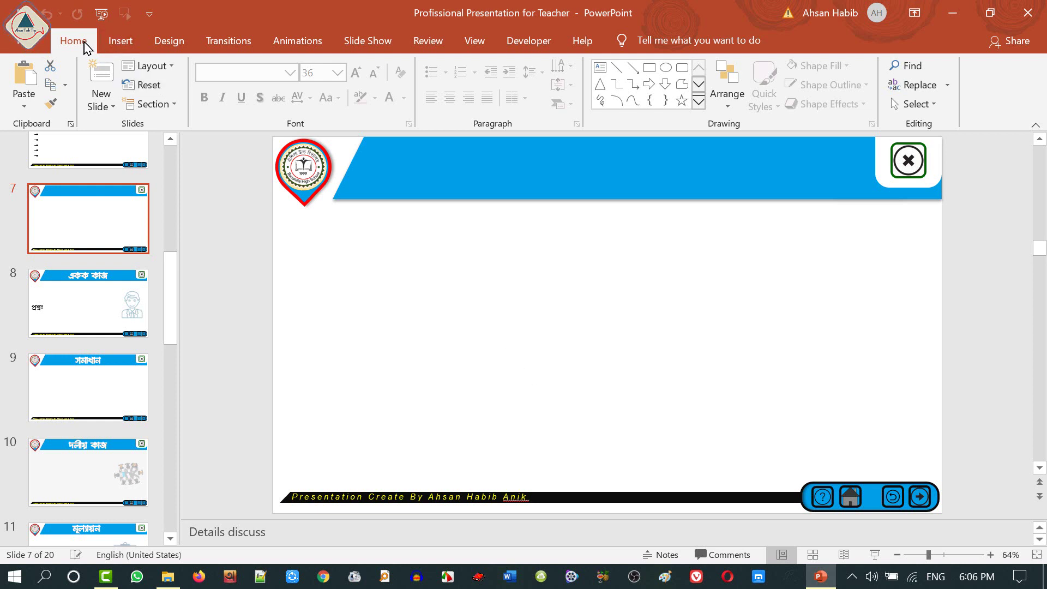
Step: Add a text box reading 'Test' on slide 7
{"action": "left_click", "coordinate": [600, 67]}
{"action": "left_click", "coordinate": [392, 317]}
{"action": "type", "text": "Test"}
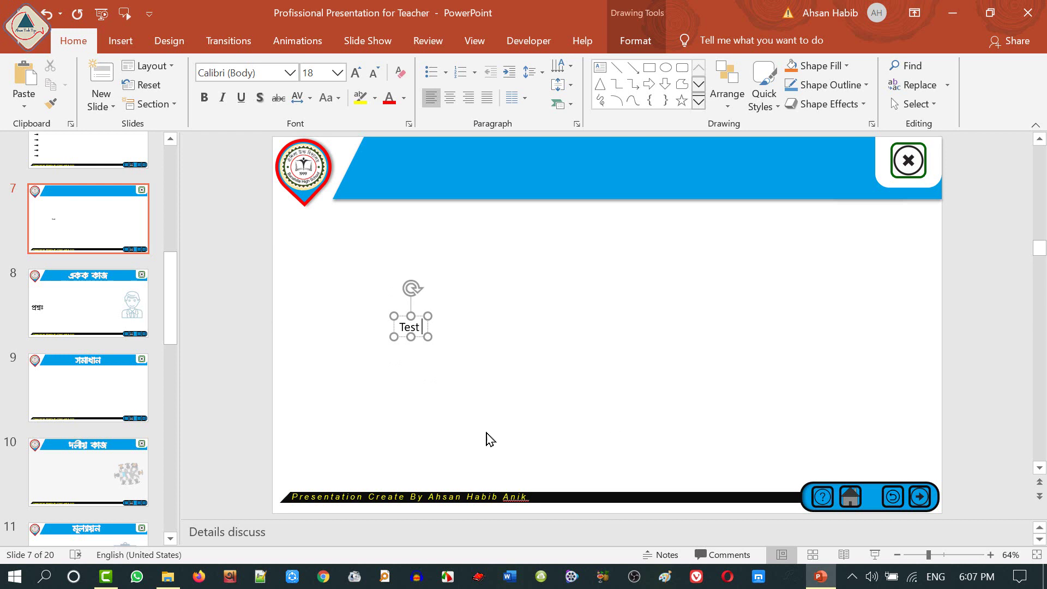
Step: Move the Test text box slightly down and left, then go to slide 8 'একক কাজ'
{"action": "left_click", "coordinate": [449, 411]}
{"action": "left_click", "coordinate": [406, 326]}
{"action": "left_click", "coordinate": [411, 315]}
{"action": "left_click_drag", "start_coordinate": [418, 315], "coordinate": [385, 329]}
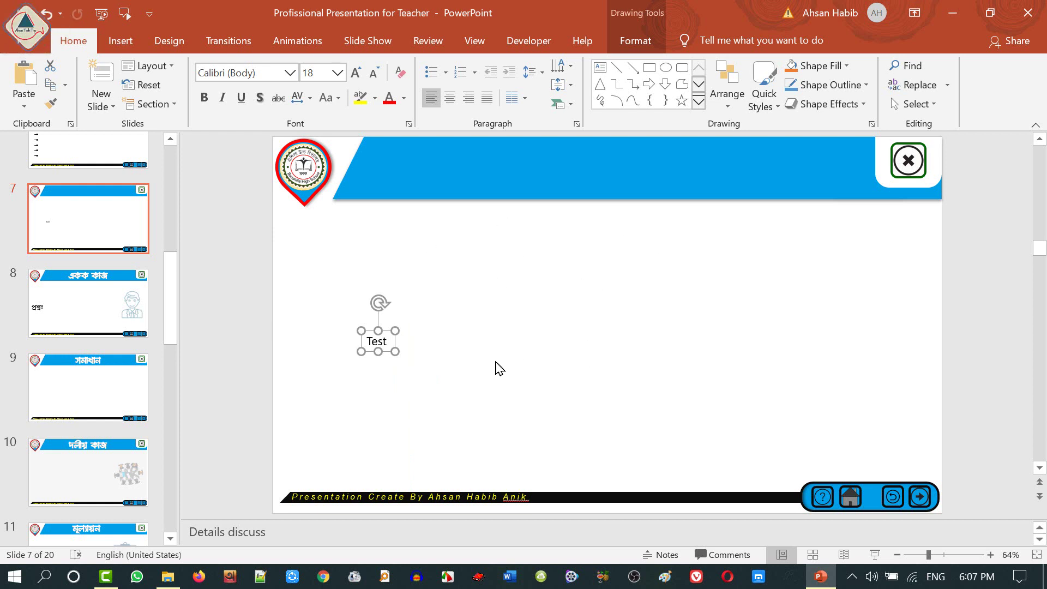
{"action": "left_click", "coordinate": [108, 316]}
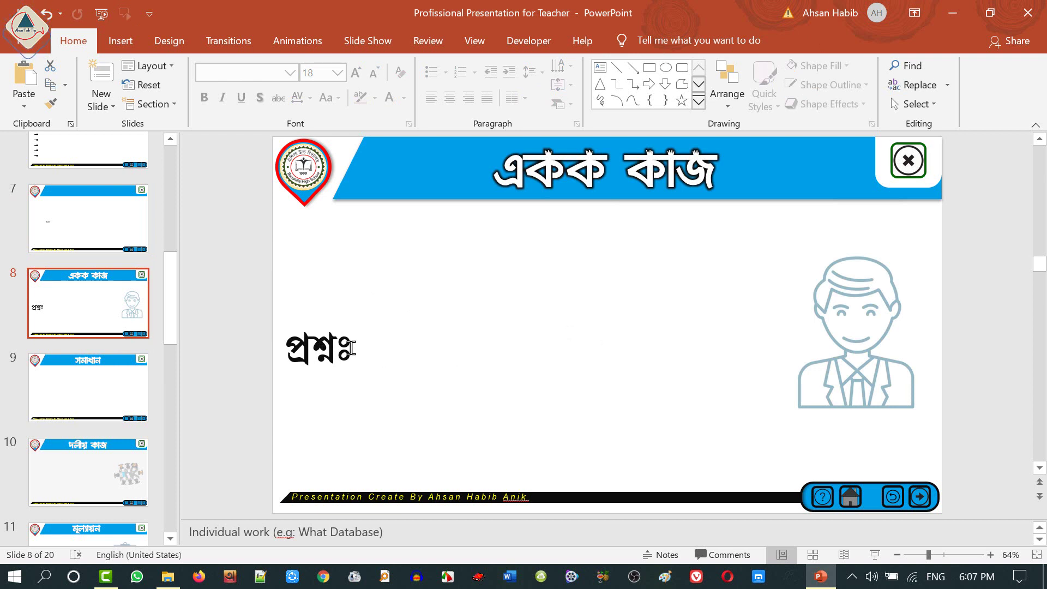
Step: Step through slides 9 to 13: solution, group work, evaluation, homework and questions
{"action": "left_click", "coordinate": [352, 348]}
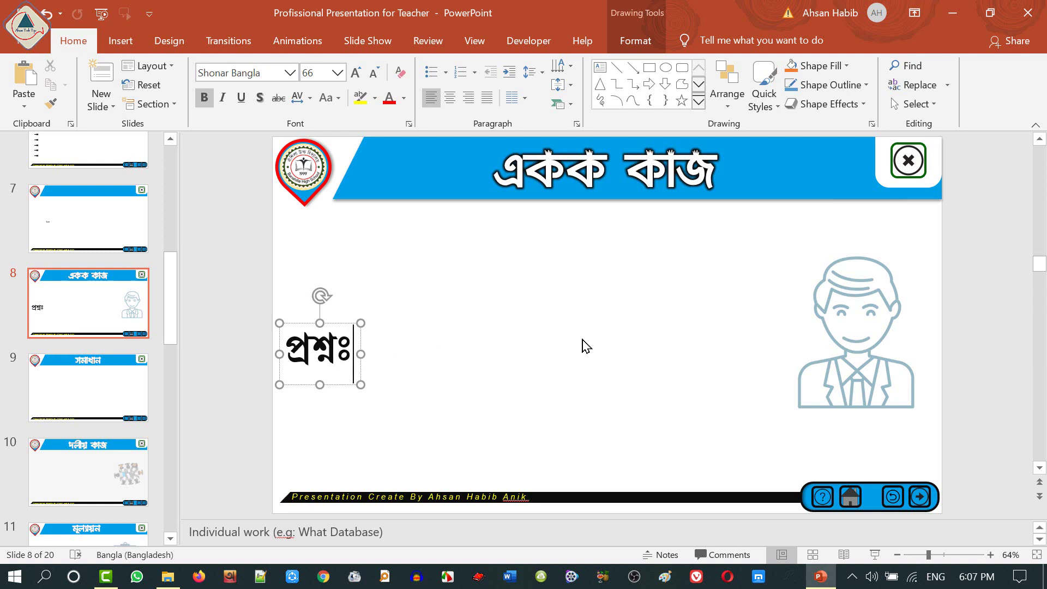
{"action": "left_click", "coordinate": [98, 393]}
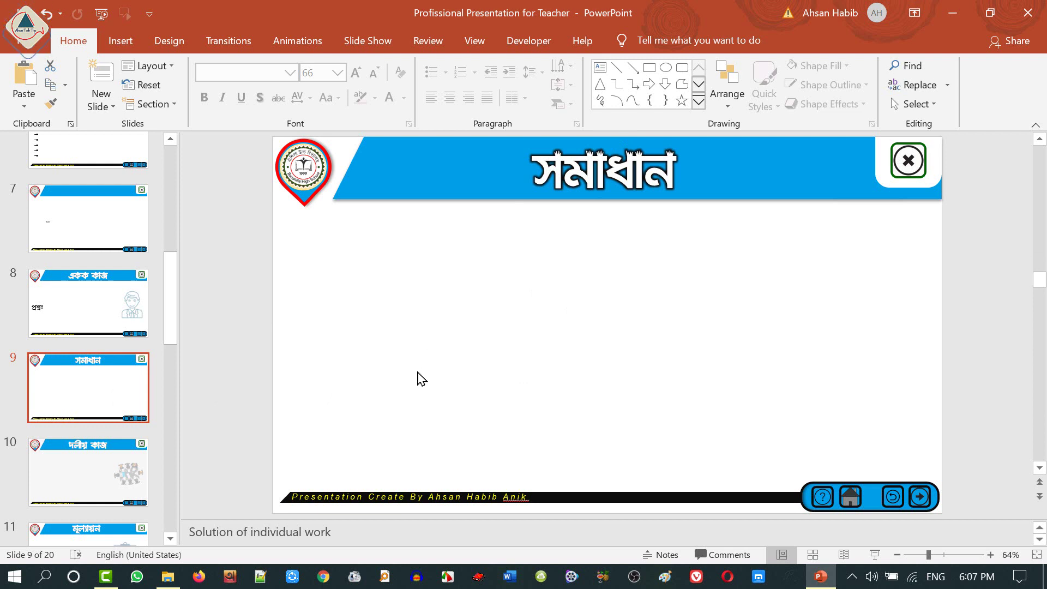
{"action": "scroll", "coordinate": [161, 322], "scroll_direction": "down", "scroll_amount": 3}
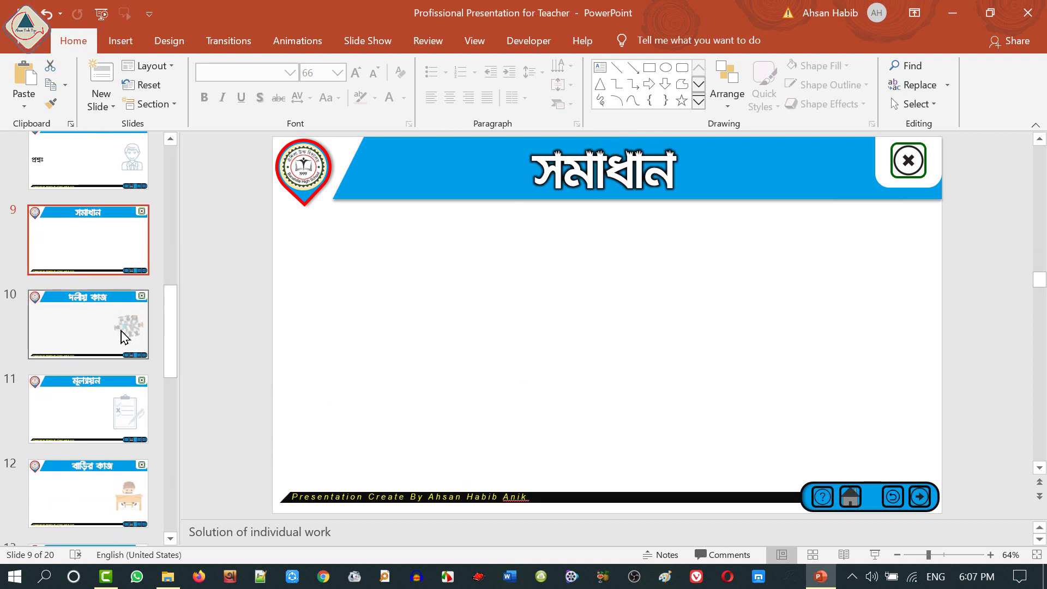
{"action": "left_click", "coordinate": [124, 336]}
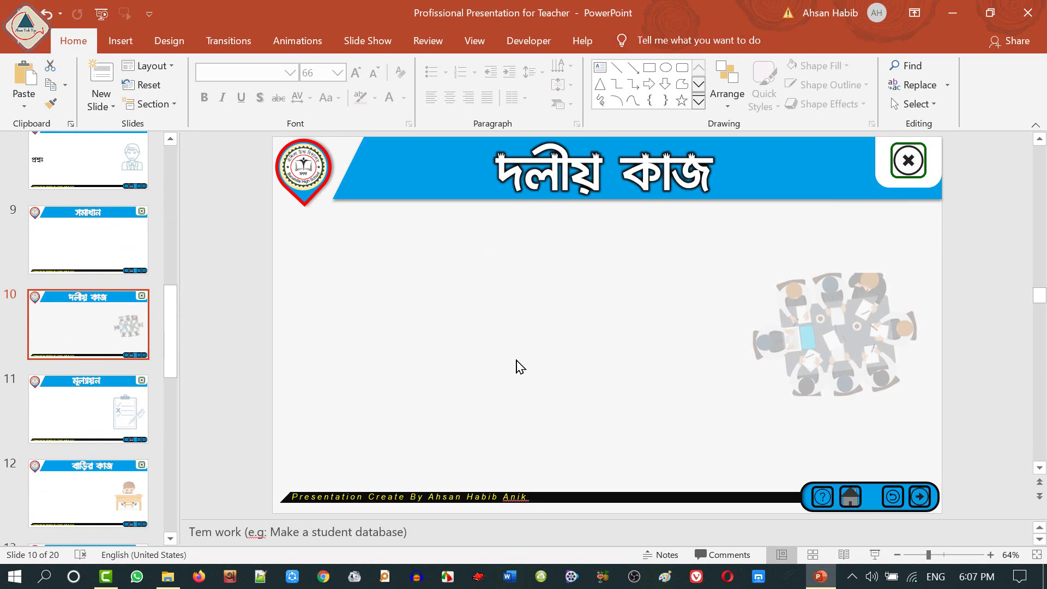
{"action": "left_click", "coordinate": [100, 411]}
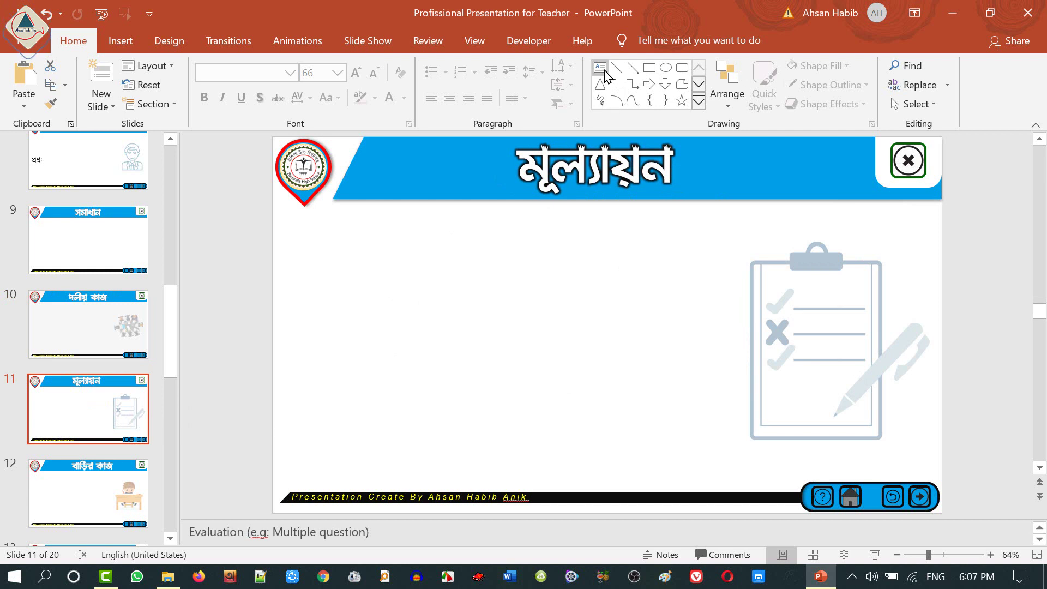
{"action": "left_click", "coordinate": [90, 483]}
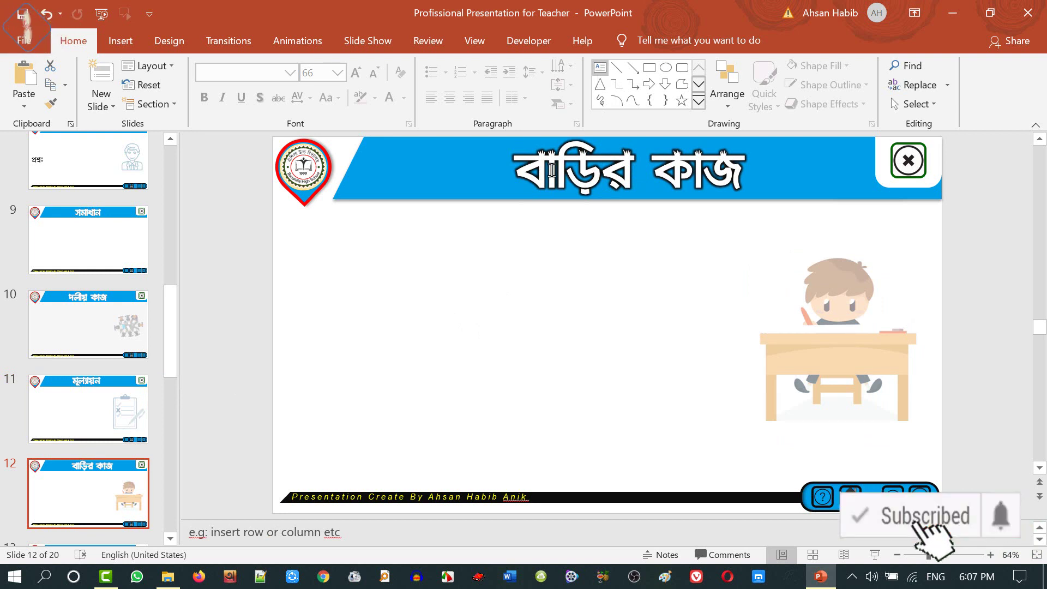
{"action": "left_click_drag", "start_coordinate": [174, 320], "coordinate": [176, 364]}
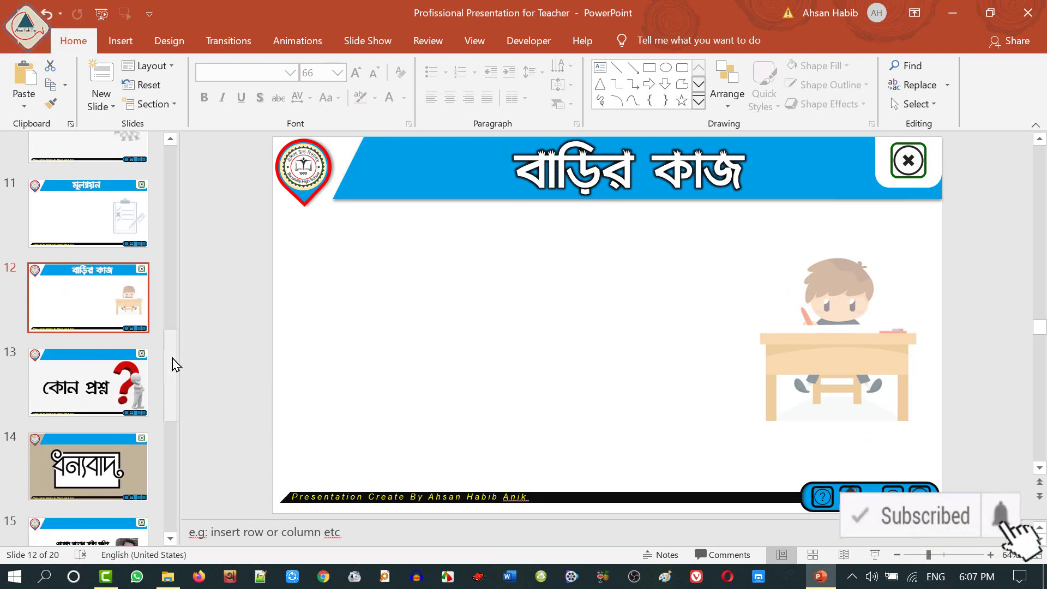
{"action": "left_click", "coordinate": [87, 382]}
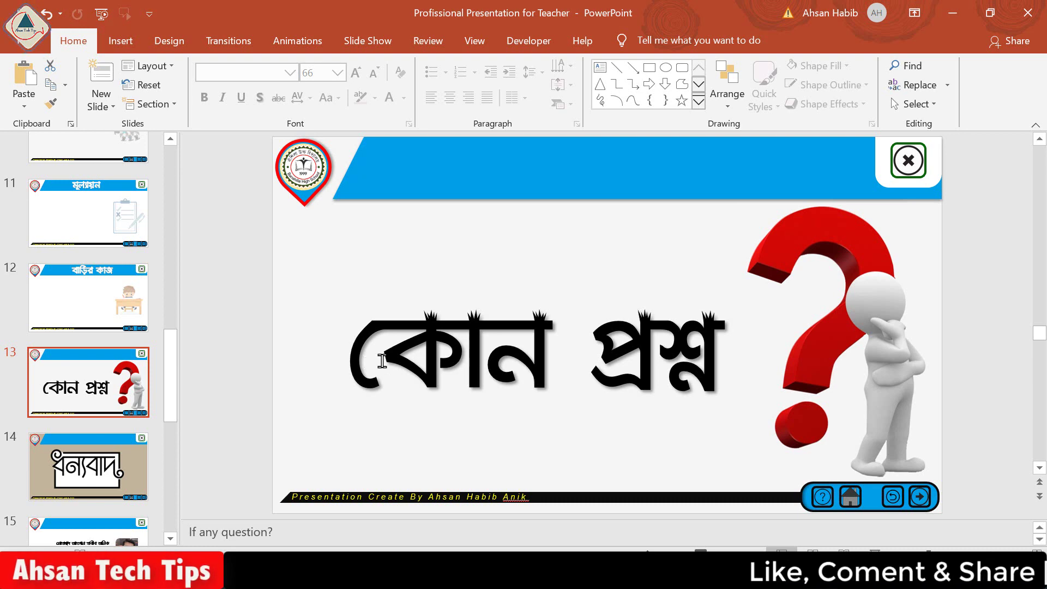
Step: Inspect the ধন্যবাদ slide 14 and blank slide 16, then scroll back up to slide 10
{"action": "scroll", "coordinate": [112, 414], "scroll_direction": "down", "scroll_amount": 3}
{"action": "key", "text": "Down"}
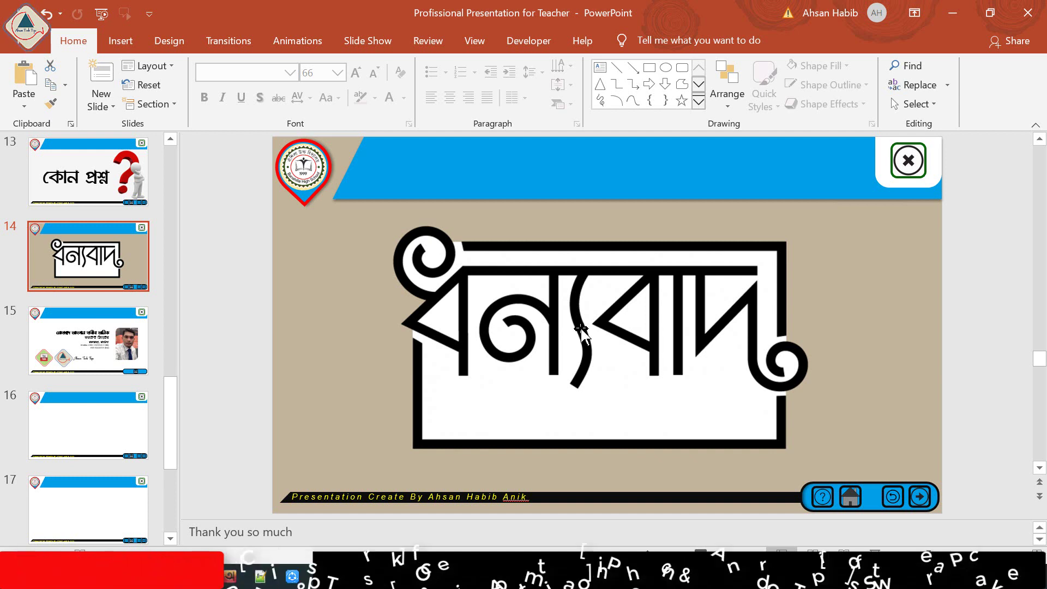
{"action": "left_click", "coordinate": [603, 329]}
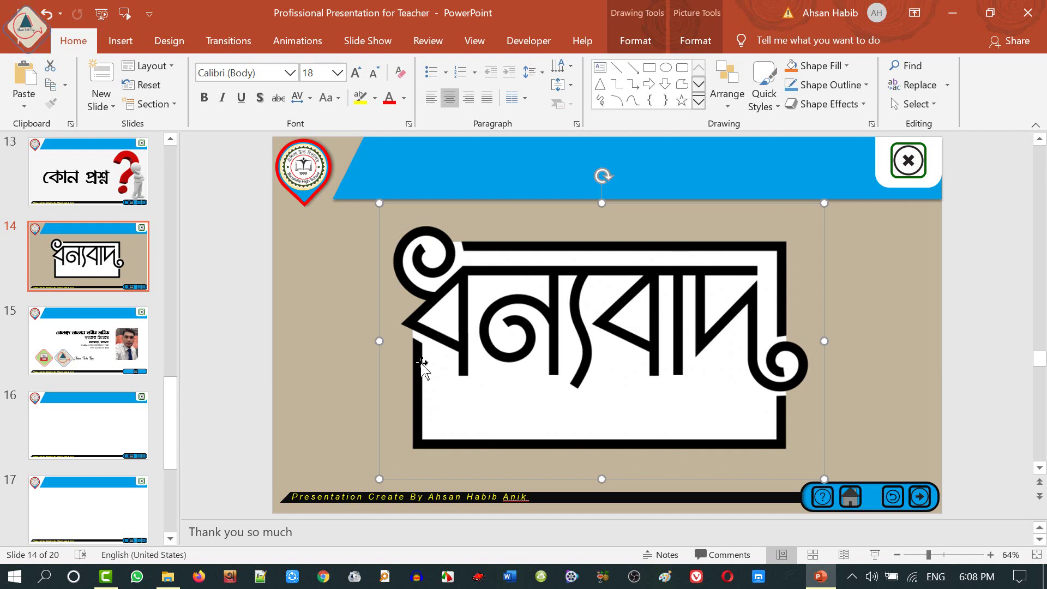
{"action": "left_click", "coordinate": [98, 431]}
{"action": "scroll", "coordinate": [106, 480], "scroll_direction": "down", "scroll_amount": 3}
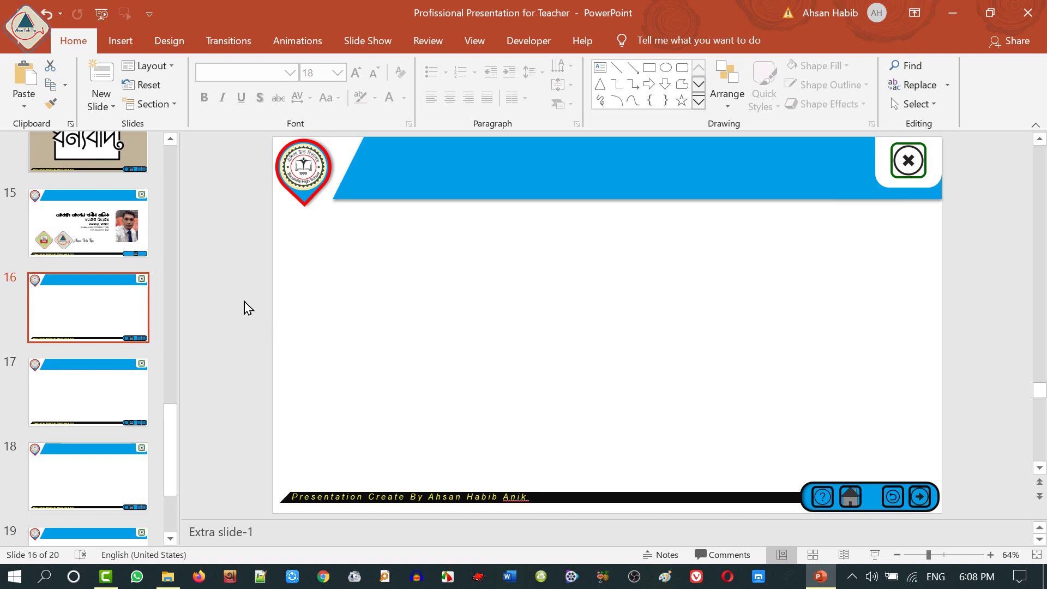
{"action": "scroll", "coordinate": [243, 306], "scroll_direction": "up", "scroll_amount": 6}
{"action": "scroll", "coordinate": [109, 274], "scroll_direction": "up", "scroll_amount": 1}
{"action": "scroll", "coordinate": [97, 282], "scroll_direction": "up", "scroll_amount": 4}
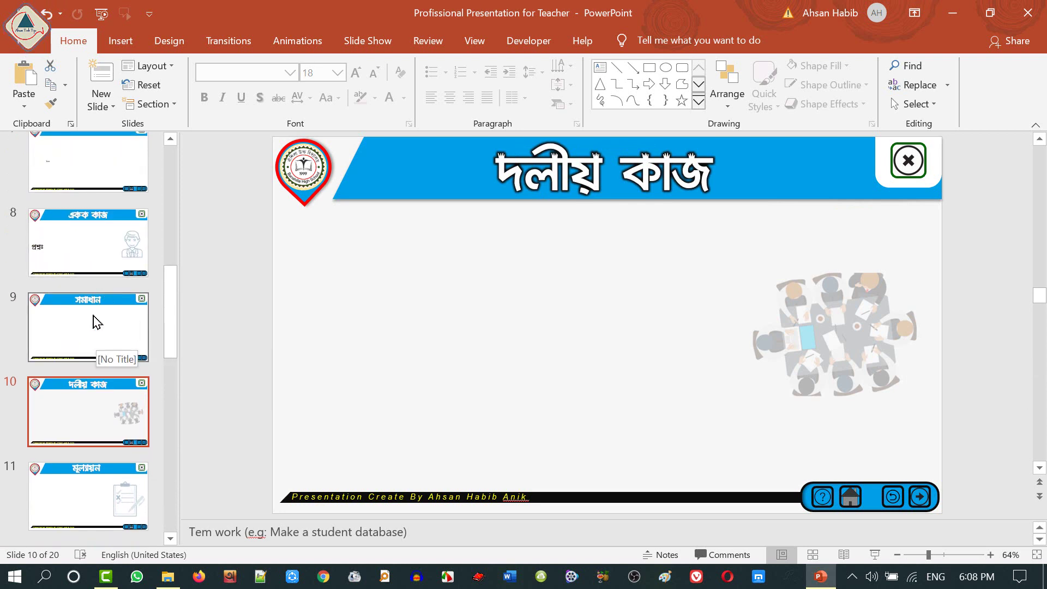
Step: Draw a blue square on the left of slide 9, সমাধান, and nudge it lower
{"action": "left_click", "coordinate": [141, 324]}
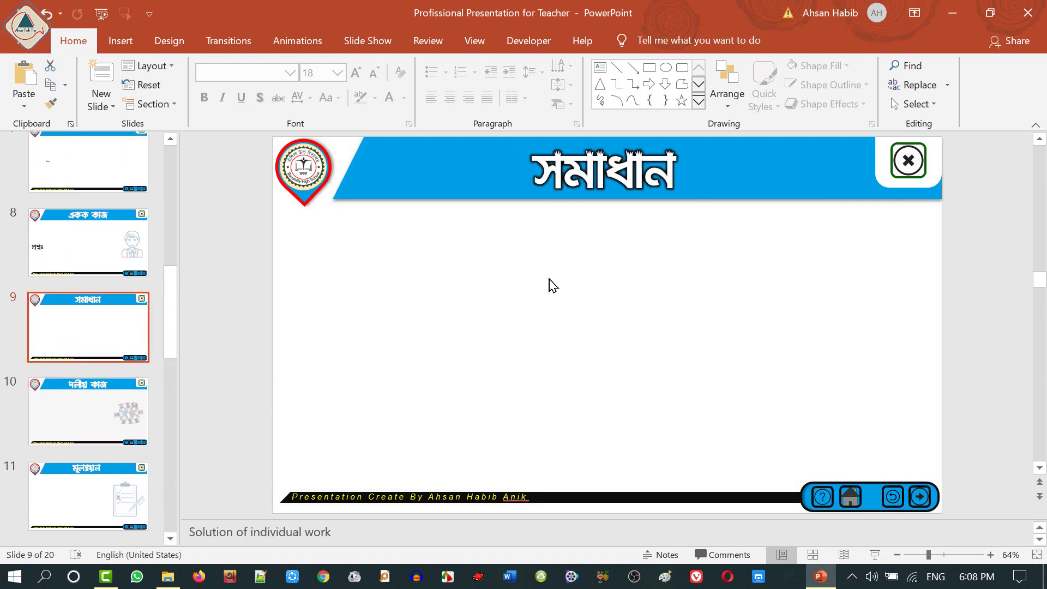
{"action": "left_click", "coordinate": [649, 67]}
{"action": "mouse_move", "coordinate": [400, 255]}
{"action": "left_mouse_down"}
{"action": "mouse_move", "coordinate": [490, 318]}
{"action": "mouse_move", "coordinate": [509, 350]}
{"action": "left_mouse_up"}
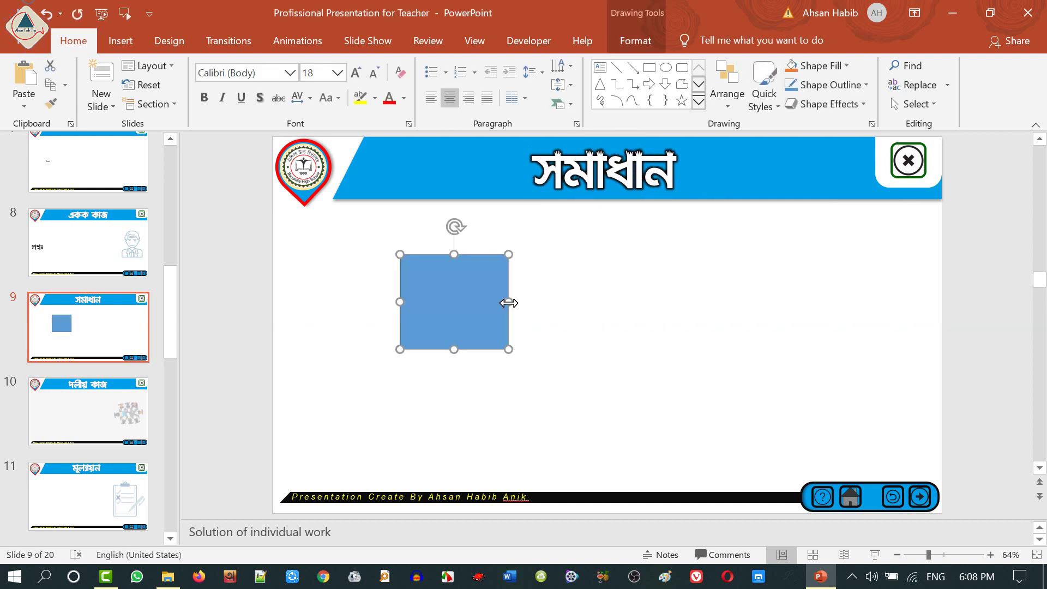
{"action": "left_click_drag", "start_coordinate": [458, 297], "coordinate": [457, 325]}
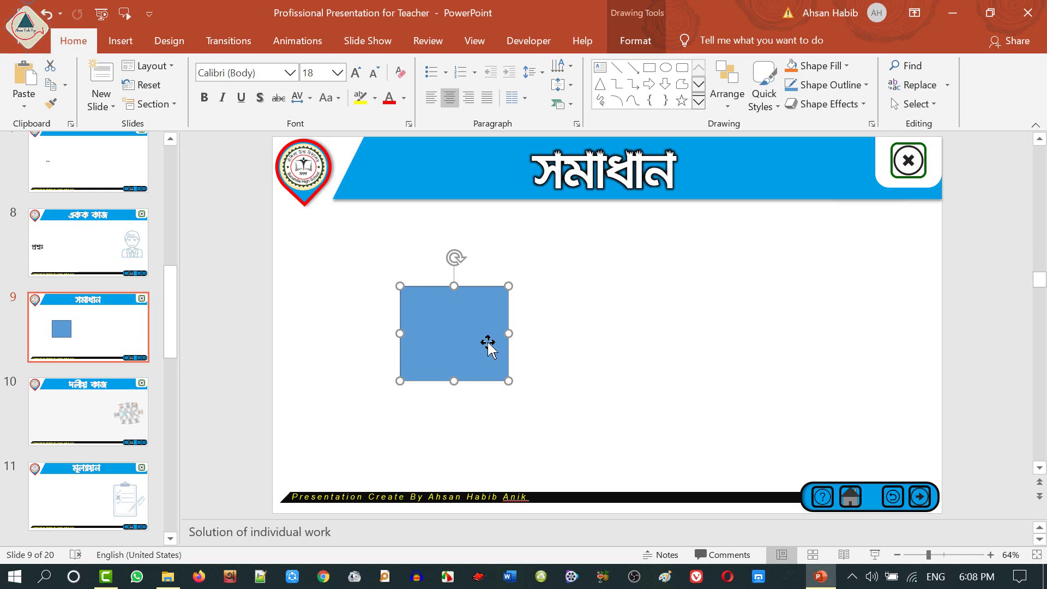
Step: View blank slide 16, Extra slide-1, then return to slide 9 and select the square
{"action": "left_click", "coordinate": [105, 349]}
{"action": "scroll", "coordinate": [107, 352], "scroll_direction": "down", "scroll_amount": 6}
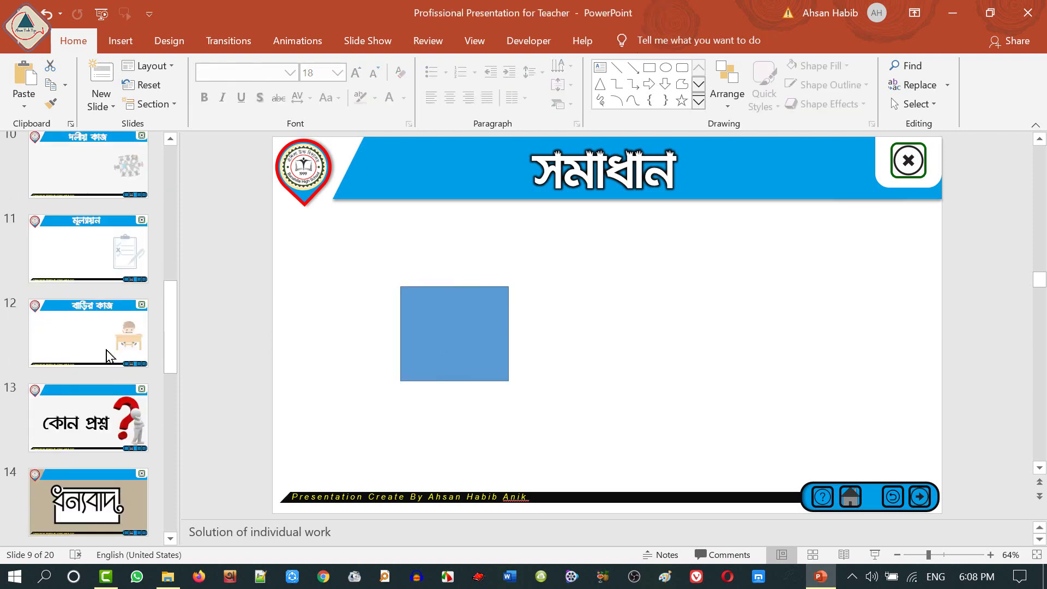
{"action": "scroll", "coordinate": [104, 343], "scroll_direction": "down", "scroll_amount": 2}
{"action": "left_click", "coordinate": [96, 285]}
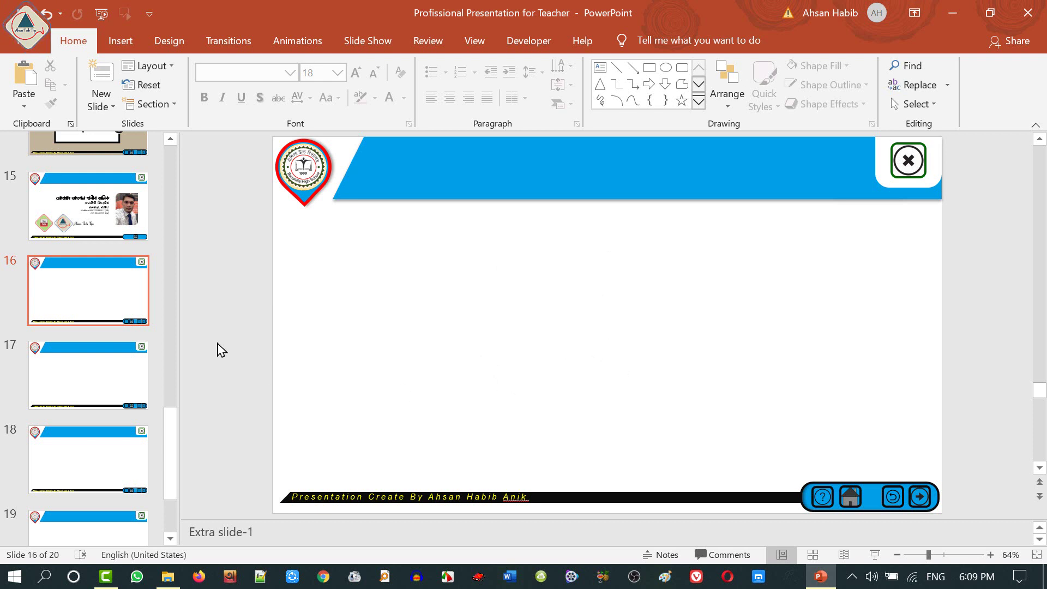
{"action": "scroll", "coordinate": [93, 284], "scroll_direction": "up", "scroll_amount": 8}
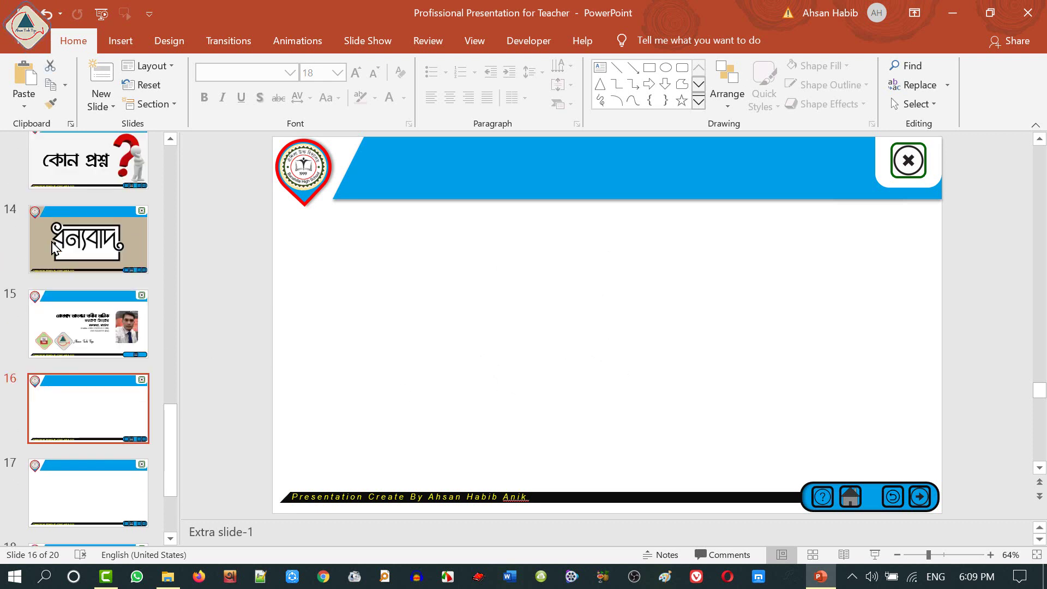
{"action": "scroll", "coordinate": [91, 282], "scroll_direction": "up", "scroll_amount": 2}
{"action": "left_click", "coordinate": [89, 281]}
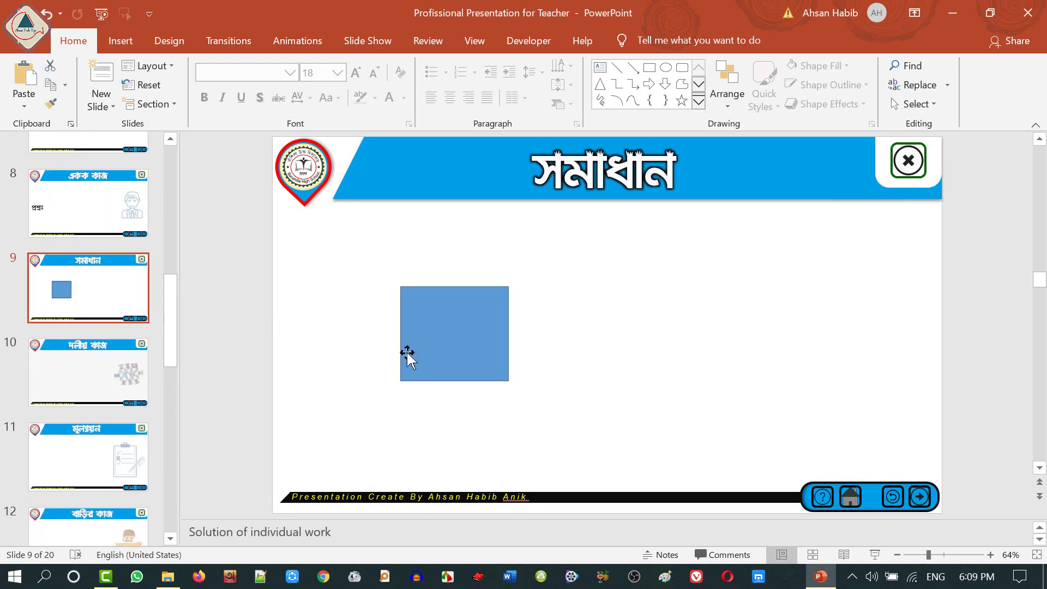
{"action": "left_click", "coordinate": [462, 318]}
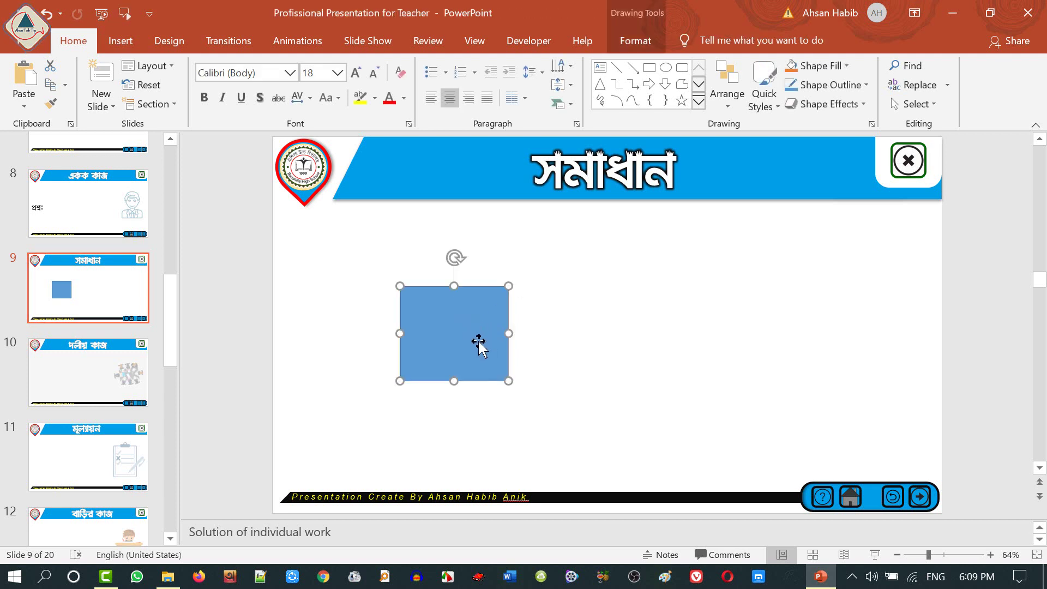
Step: Link the blue square to '16. Slide 16' via Place in This Document, dismissing the Easy linking tip
{"action": "right_click", "coordinate": [447, 305]}
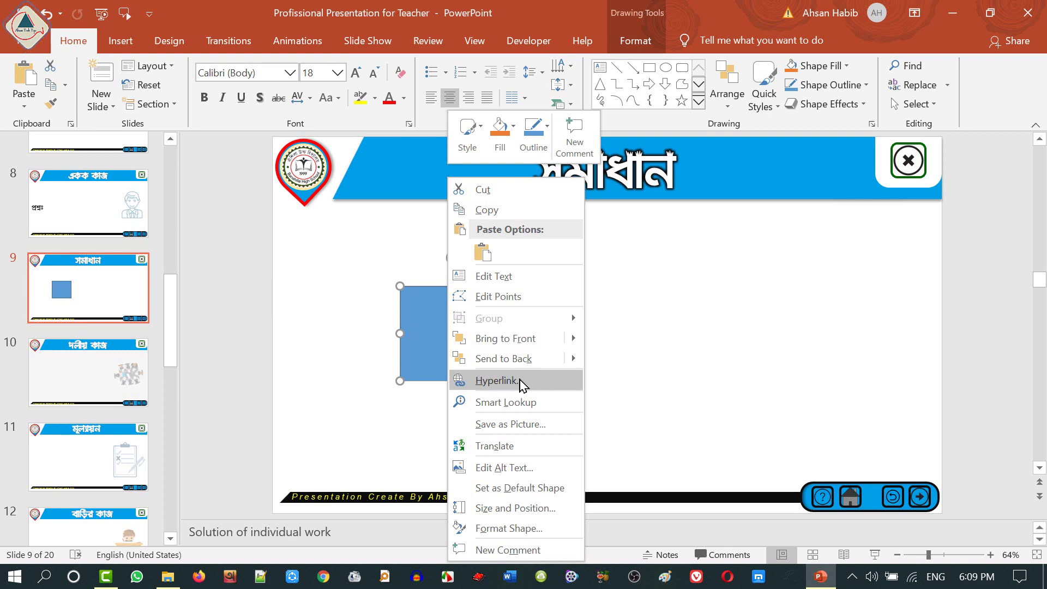
{"action": "key", "text": "Escape"}
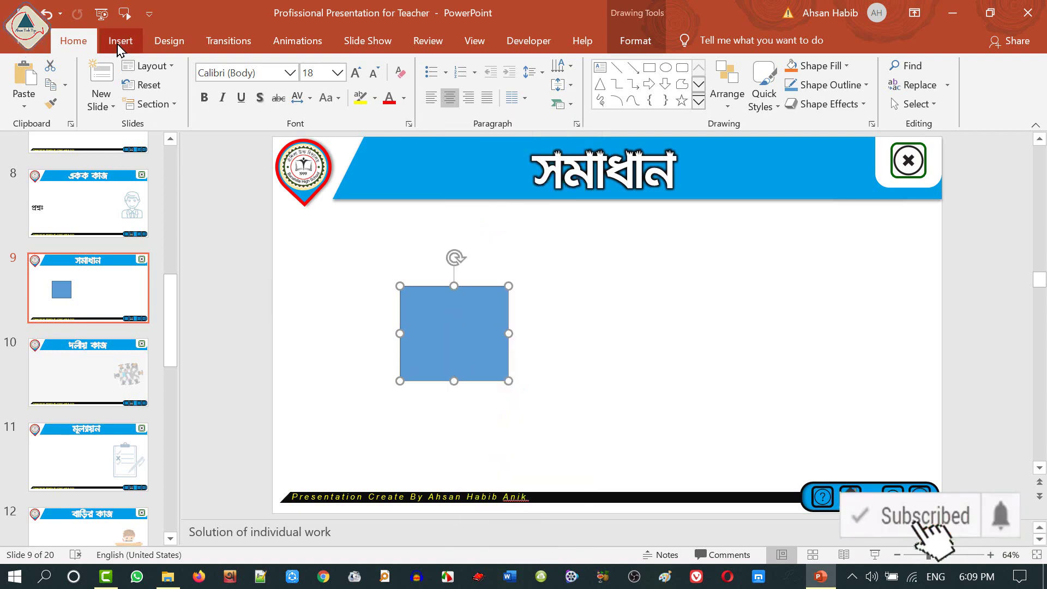
{"action": "left_click", "coordinate": [119, 43]}
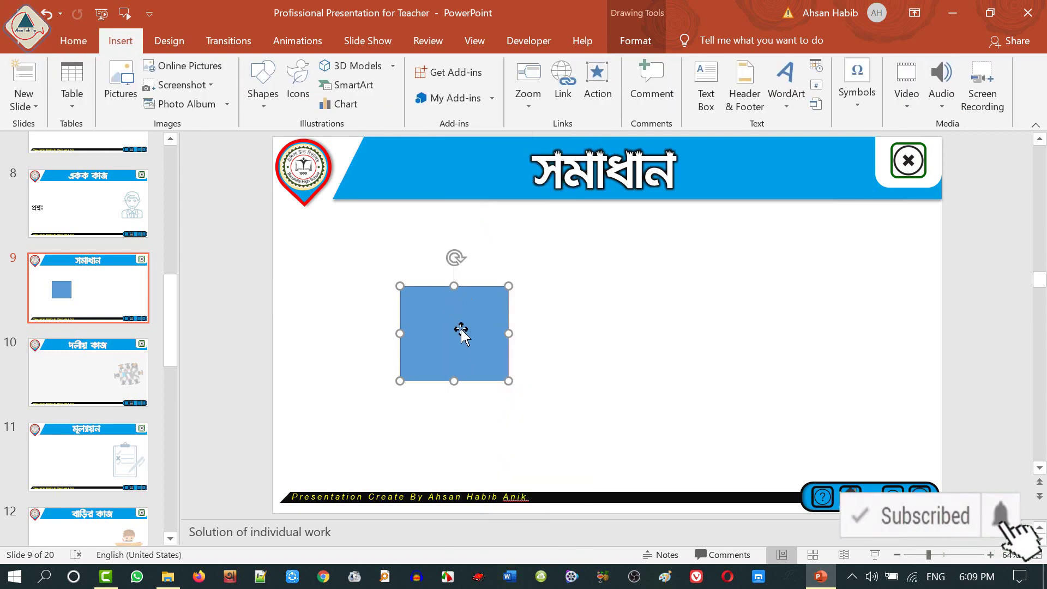
{"action": "left_click", "coordinate": [564, 87]}
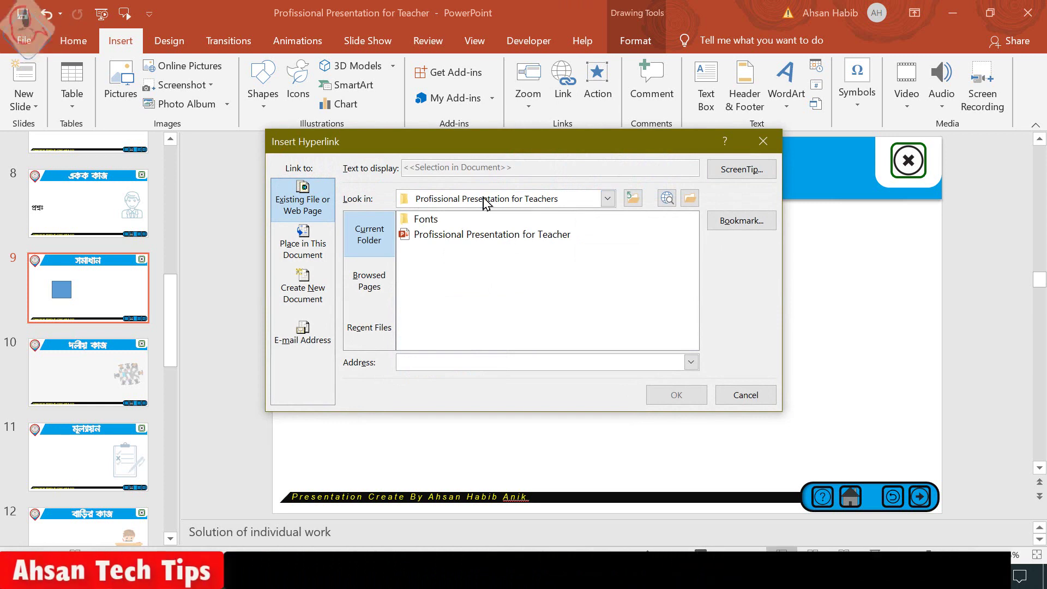
{"action": "left_click_drag", "start_coordinate": [403, 143], "coordinate": [560, 185]}
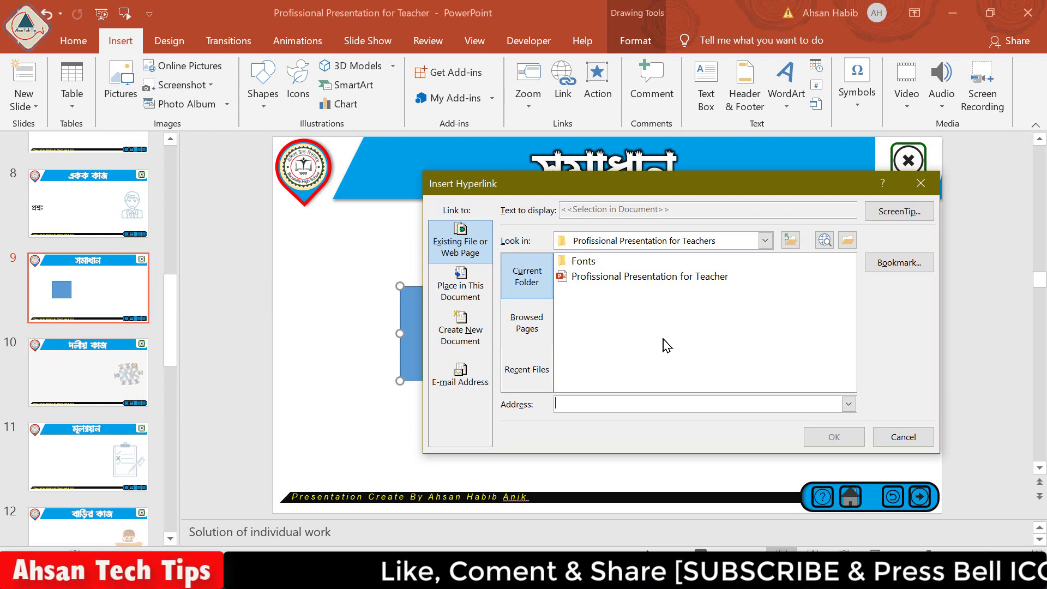
{"action": "left_click", "coordinate": [472, 295]}
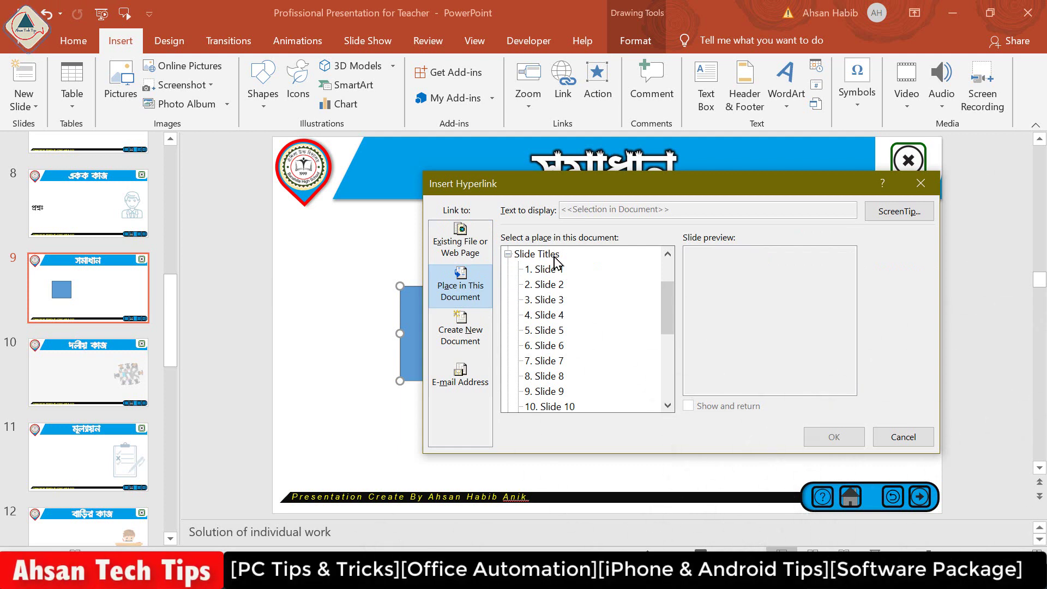
{"action": "left_click_drag", "start_coordinate": [665, 292], "coordinate": [666, 364]}
{"action": "left_click", "coordinate": [559, 333]}
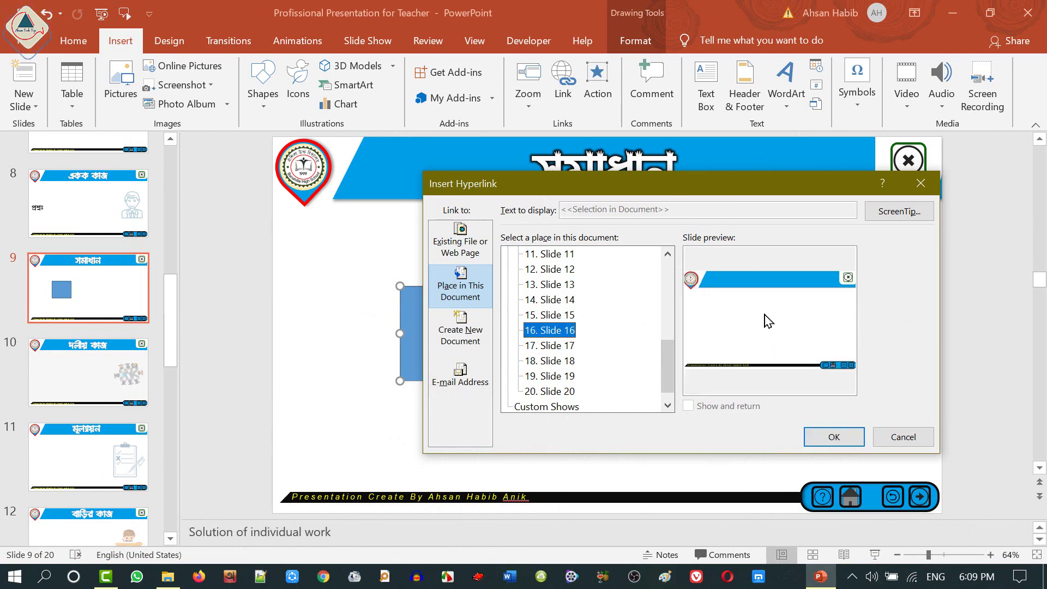
{"action": "left_click", "coordinate": [824, 436]}
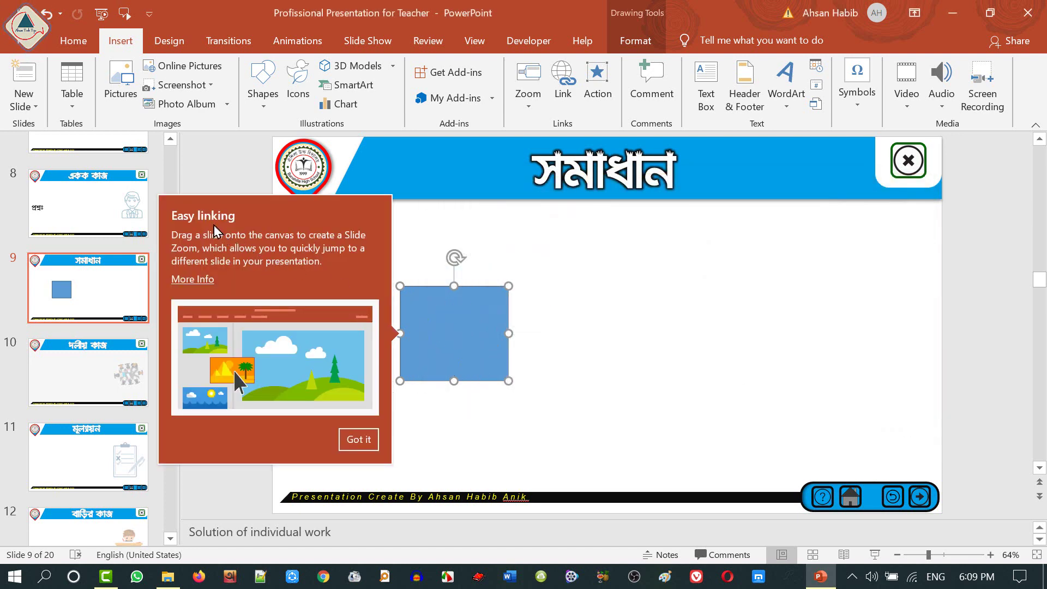
{"action": "left_click", "coordinate": [352, 438]}
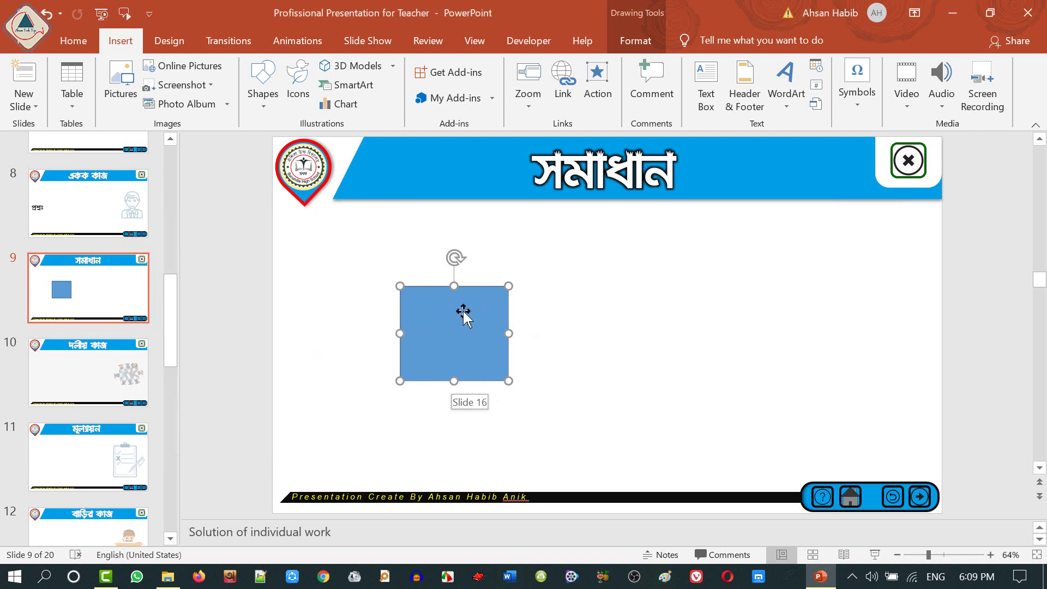
Step: Run the slide show from slide 9, click the square to reach slide 16, and end the show
{"action": "left_click", "coordinate": [875, 555]}
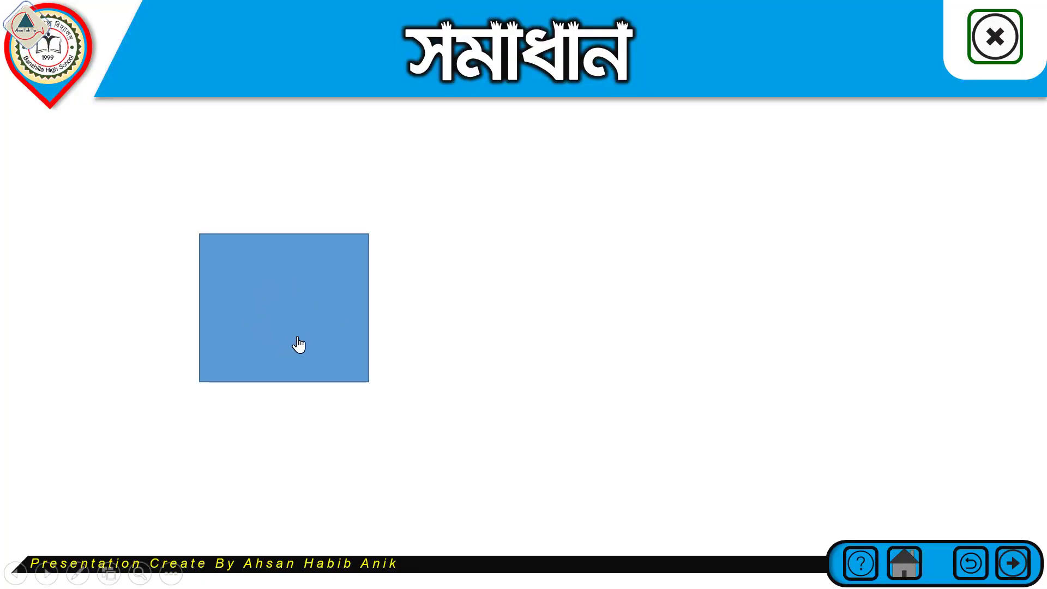
{"action": "left_click", "coordinate": [296, 308]}
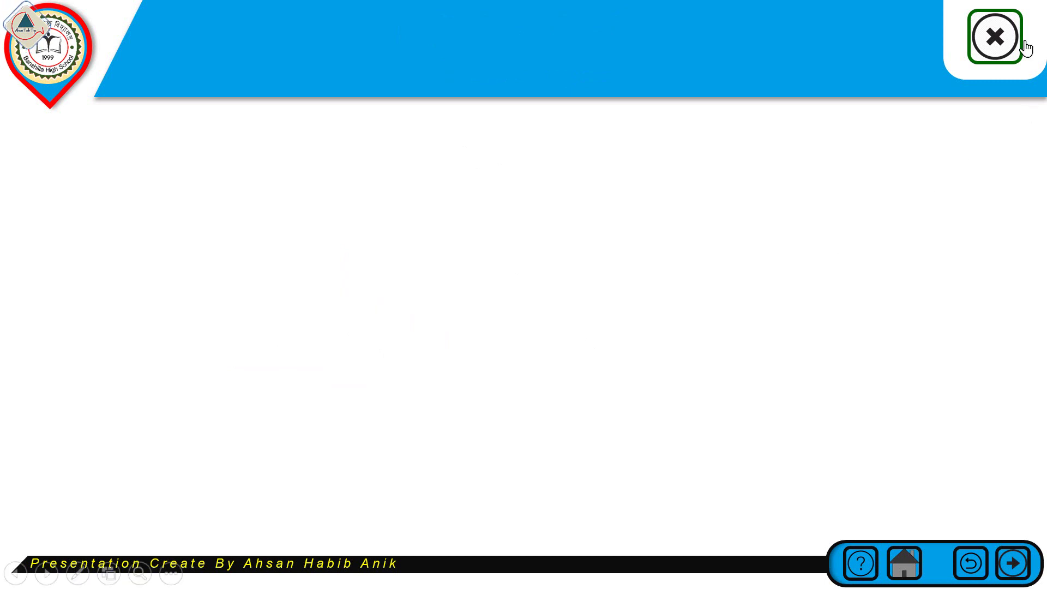
{"action": "left_click", "coordinate": [1003, 41]}
Step: Inspect slide 16's footer text and navigation icon links to slides 15 and 2, then jump to slide 1
{"action": "left_click", "coordinate": [408, 501]}
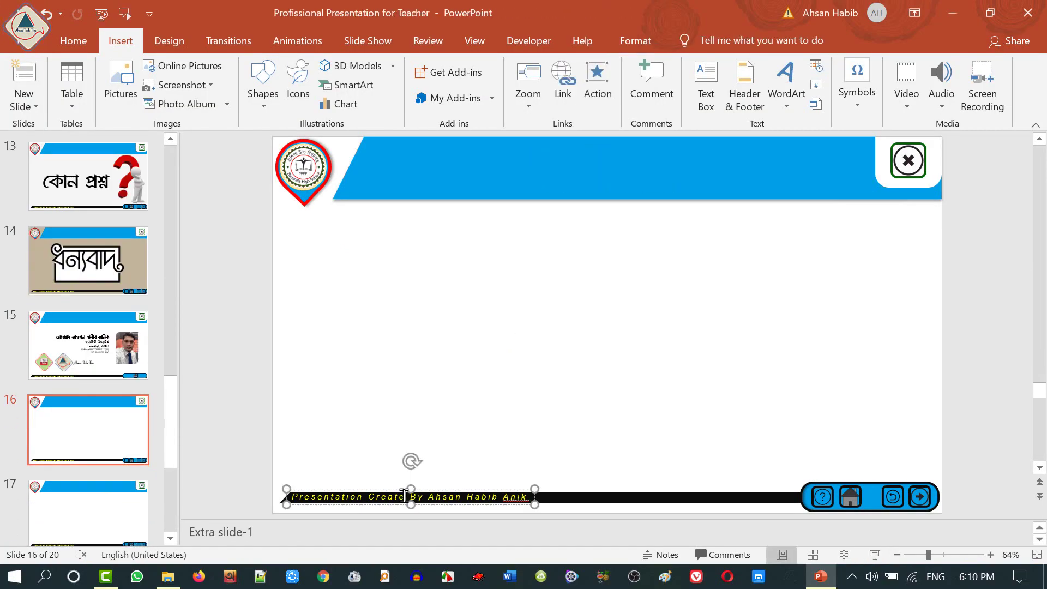
{"action": "left_click", "coordinate": [412, 489]}
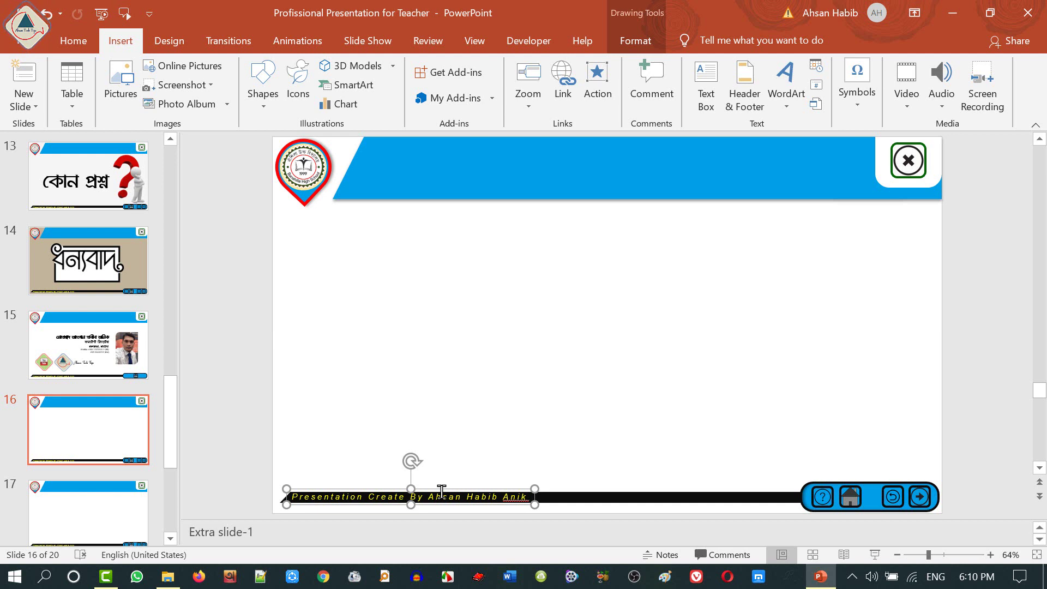
{"action": "left_click", "coordinate": [480, 415]}
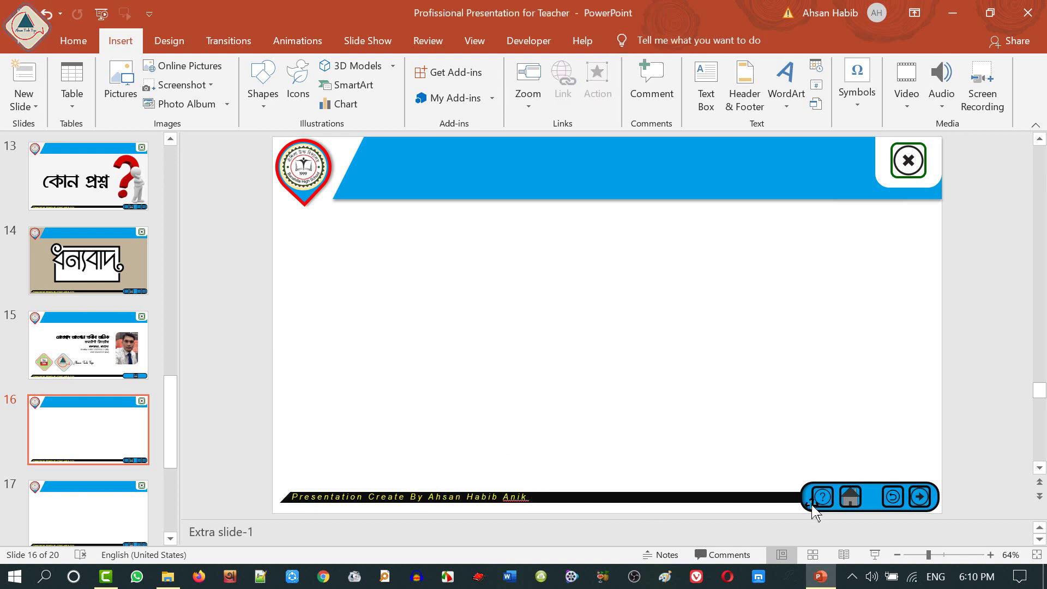
{"action": "left_click", "coordinate": [854, 495]}
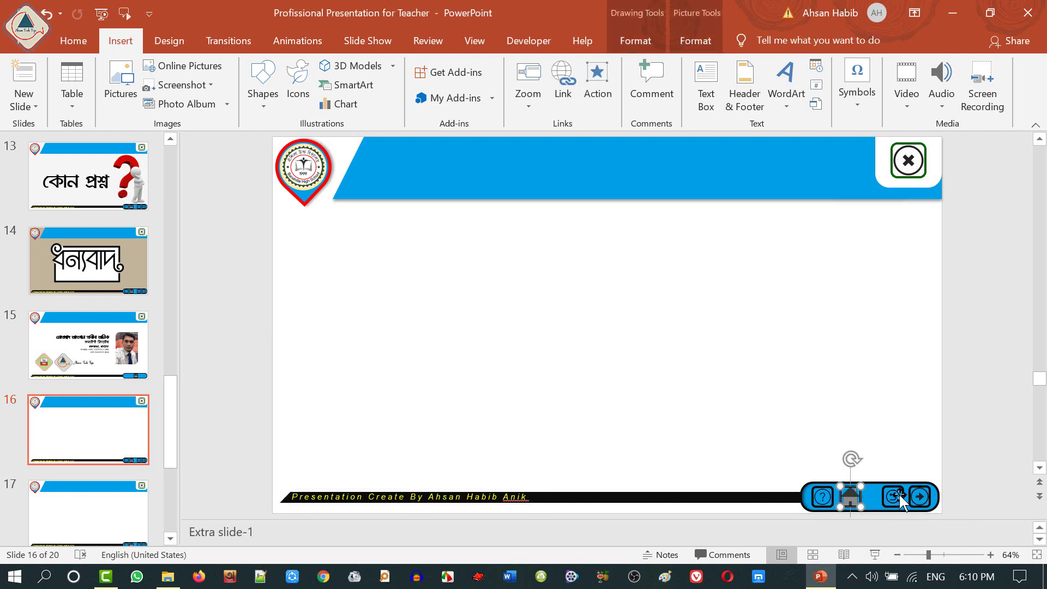
{"action": "left_click", "coordinate": [821, 497]}
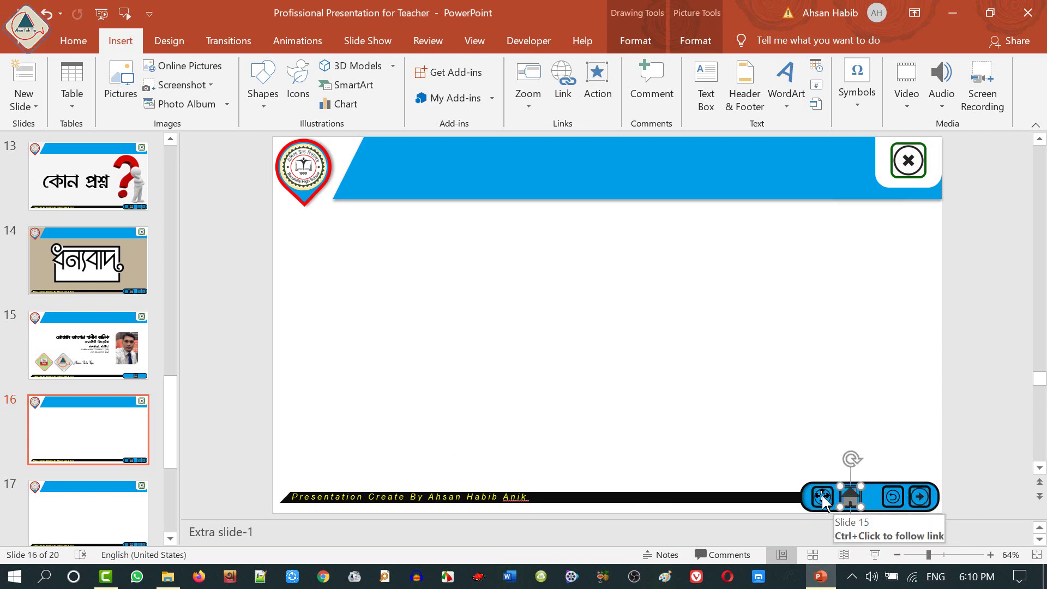
{"action": "left_click", "coordinate": [823, 495]}
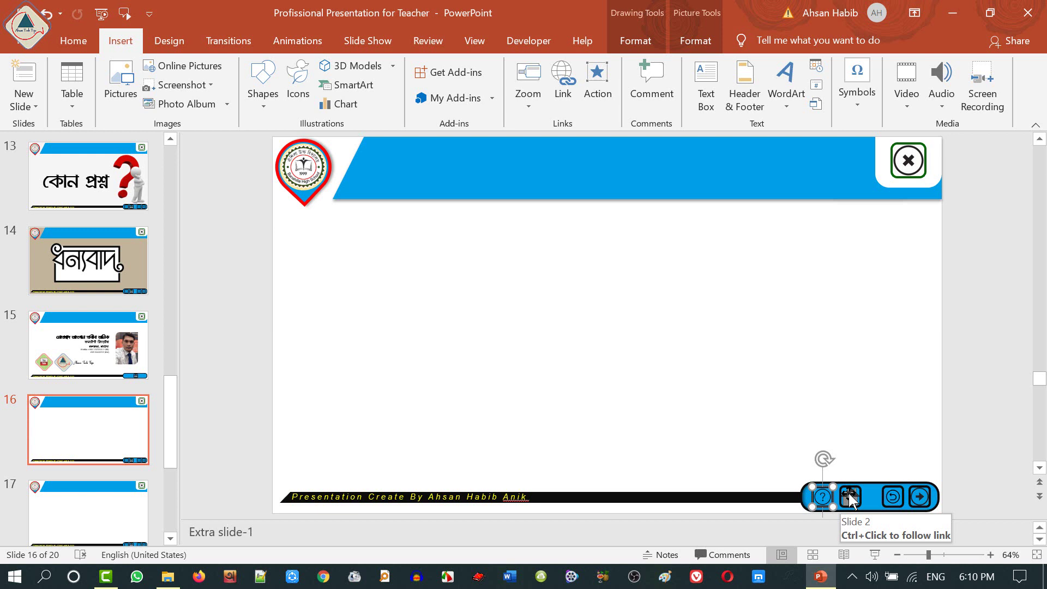
{"action": "key", "text": "ctrl+Home"}
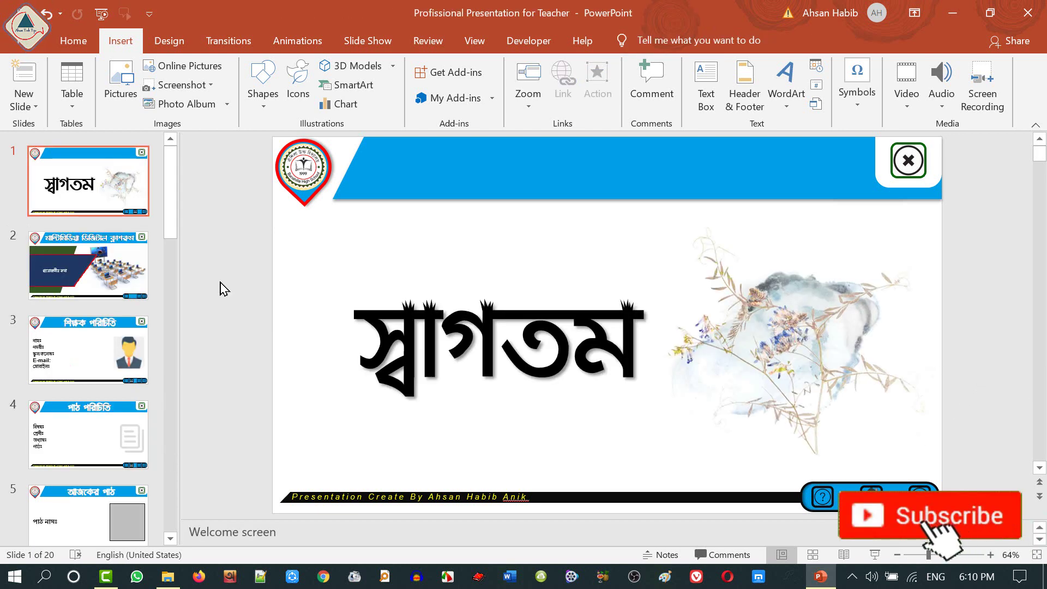